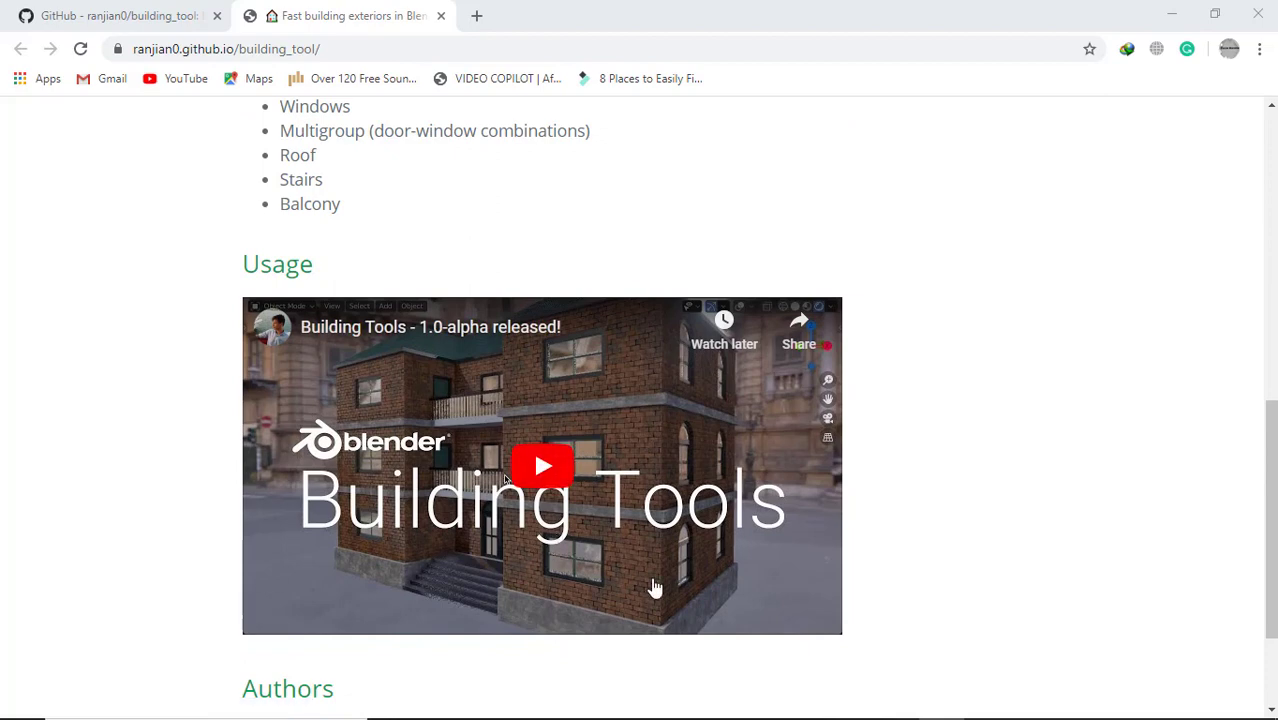
Look over the Building Tools project page and the download options of its GitHub repository.
{"action": "scroll", "coordinate": [660, 590], "scroll_direction": "down", "scroll_amount": 2}
{"action": "scroll", "coordinate": [661, 589], "scroll_direction": "up", "scroll_amount": 10}
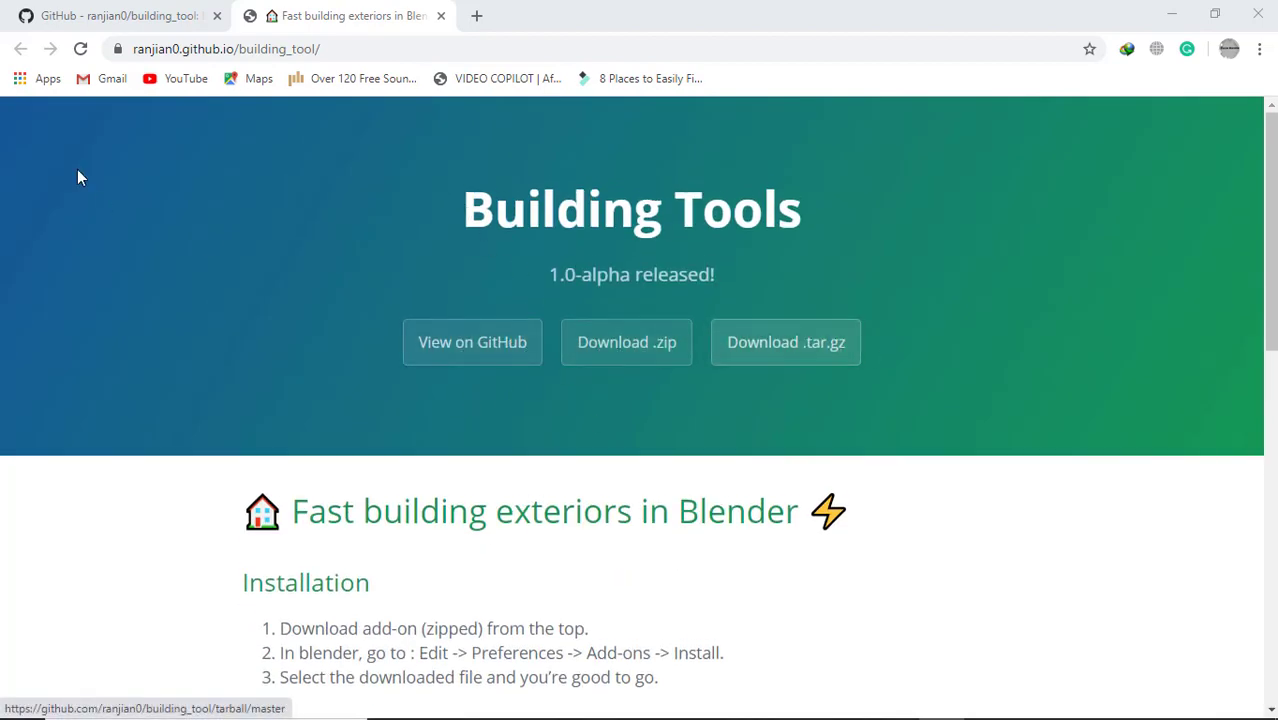
{"action": "left_click", "coordinate": [70, 12]}
{"action": "left_click", "coordinate": [1060, 630]}
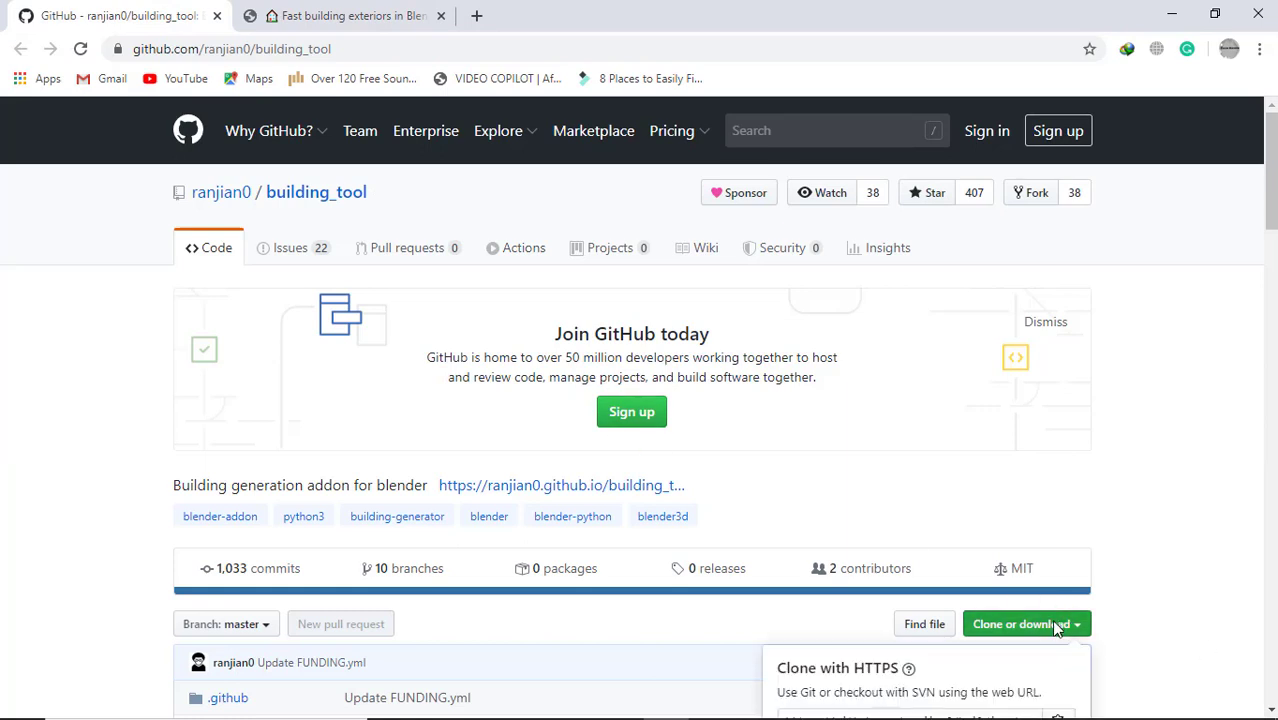
{"action": "scroll", "coordinate": [1060, 625], "scroll_direction": "down", "scroll_amount": 2}
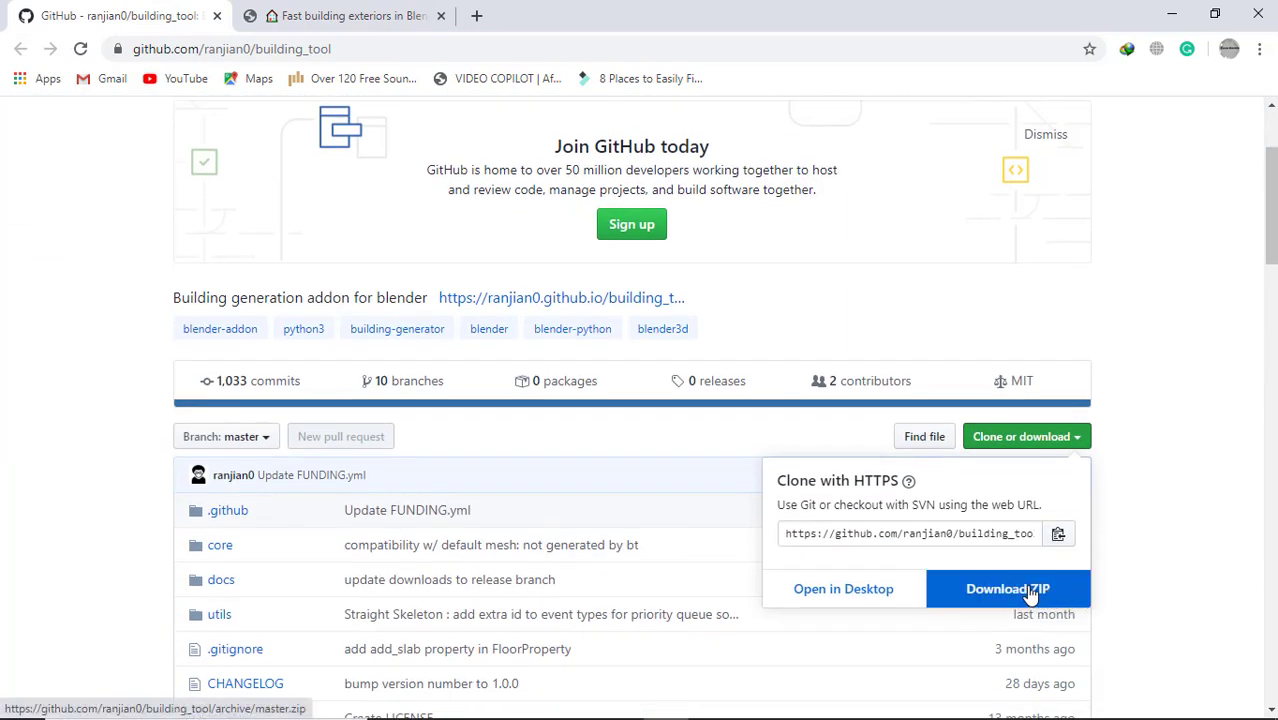
{"action": "left_click", "coordinate": [1165, 478]}
{"action": "scroll", "coordinate": [408, 132], "scroll_direction": "up", "scroll_amount": 2}
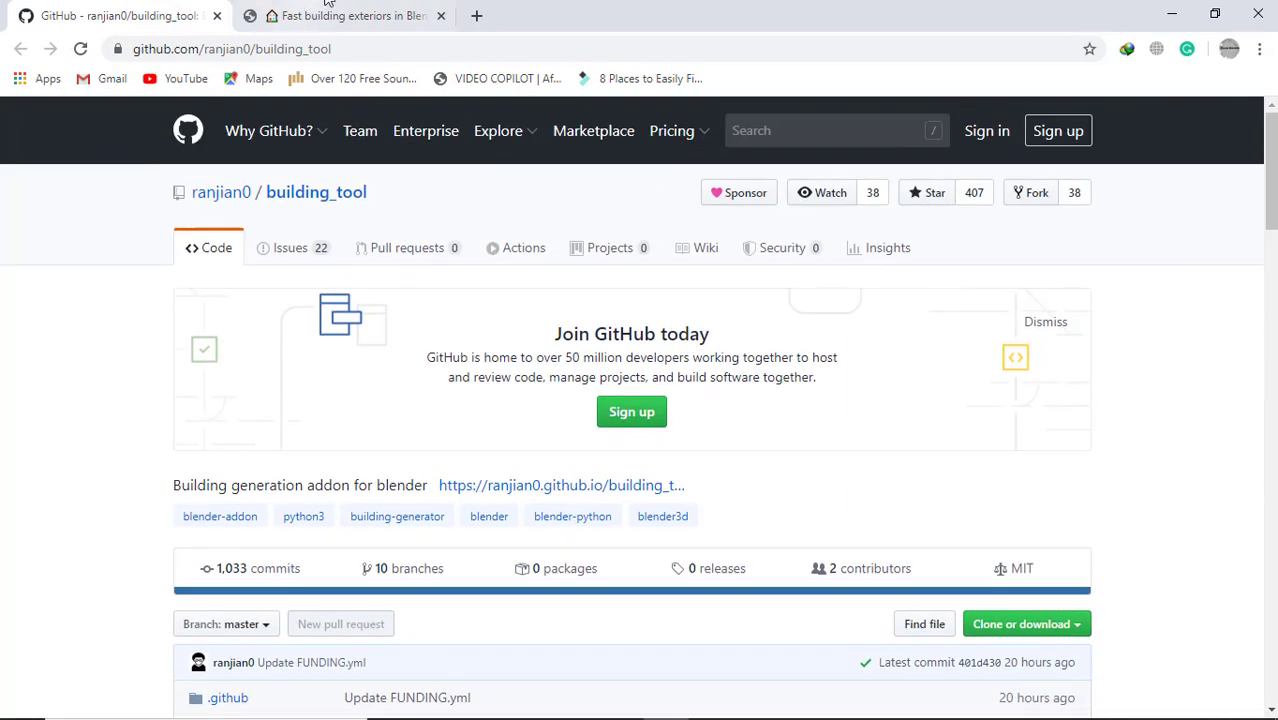
Download the add-on release zip from the Building Tools project page, adding the duplicate with a numbered file name.
{"action": "left_click", "coordinate": [316, 10]}
{"action": "left_click", "coordinate": [615, 362]}
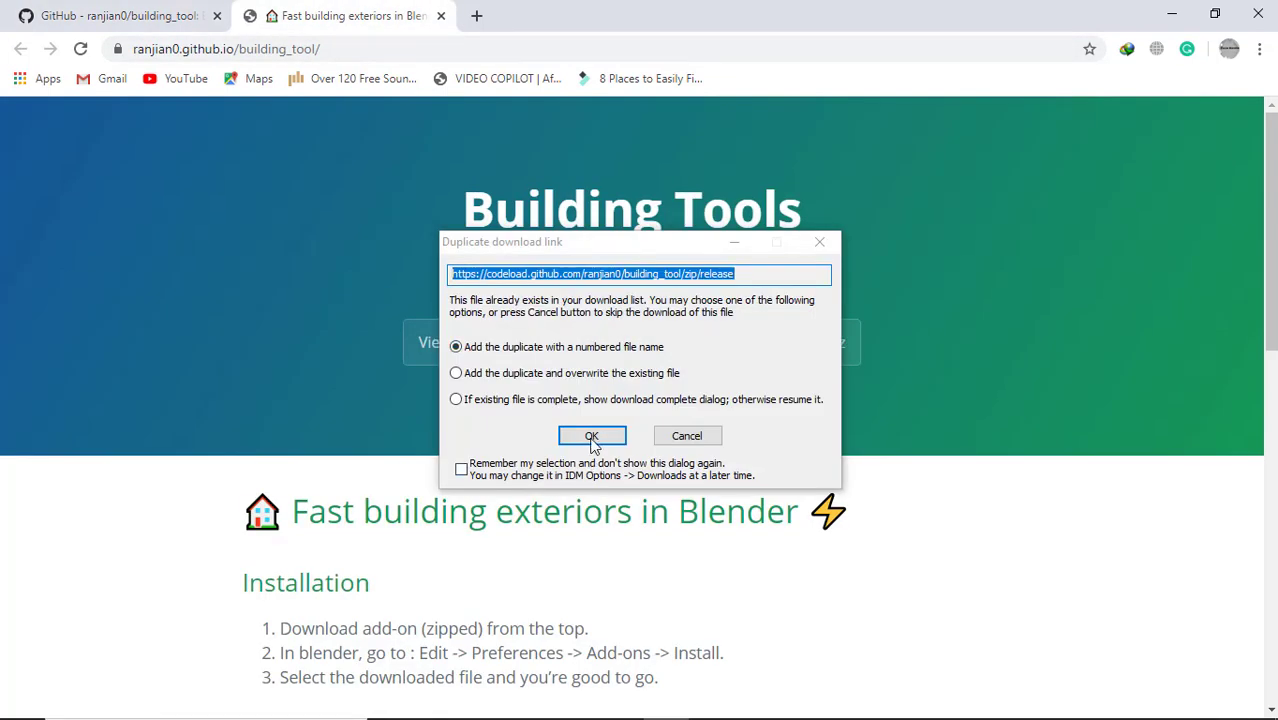
{"action": "left_click", "coordinate": [589, 438]}
{"action": "left_click", "coordinate": [599, 447]}
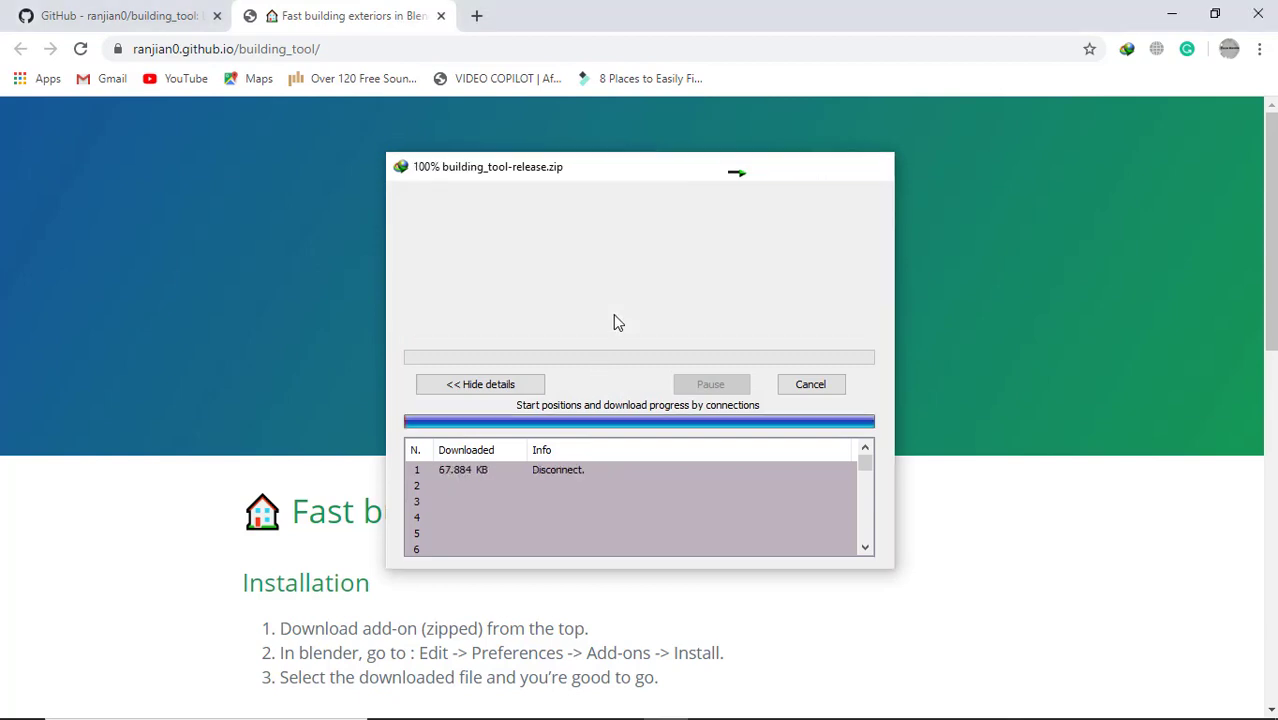
Download the building_tool master branch as a ZIP from the GitHub repository to the Desktop.
{"action": "left_click", "coordinate": [192, 12]}
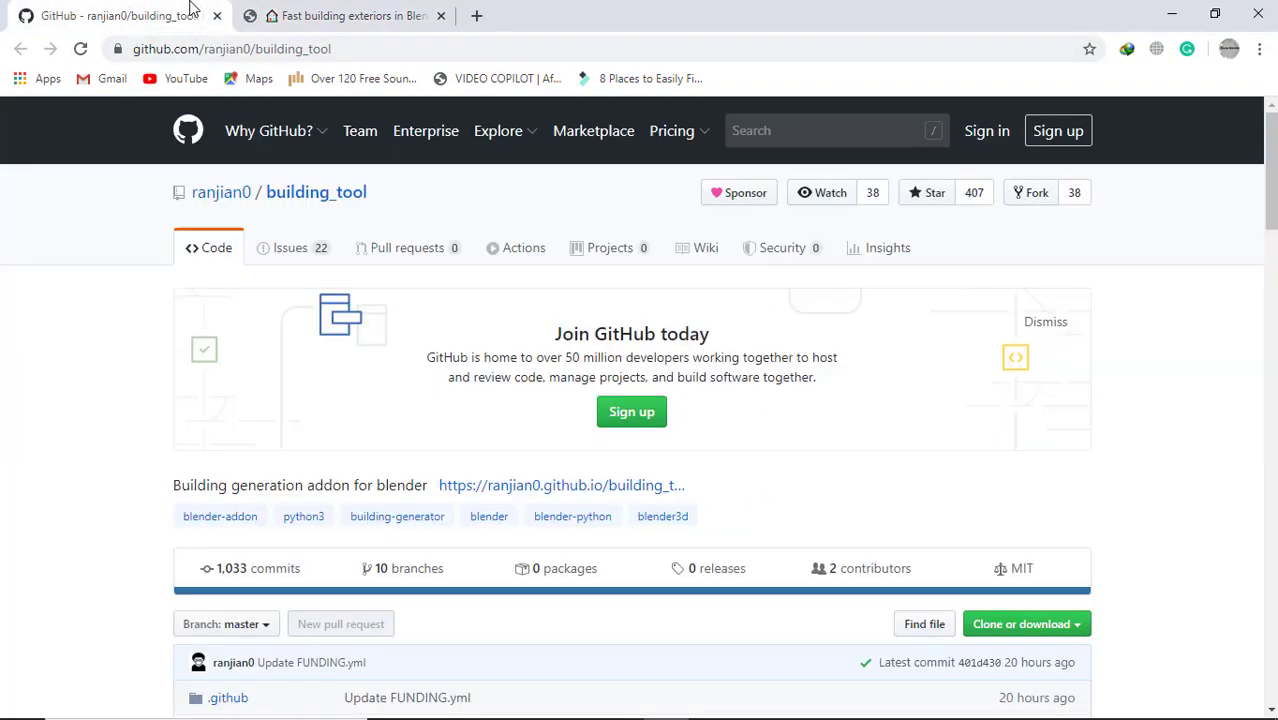
{"action": "scroll", "coordinate": [996, 484], "scroll_direction": "down", "scroll_amount": 2}
{"action": "left_click", "coordinate": [1018, 437]}
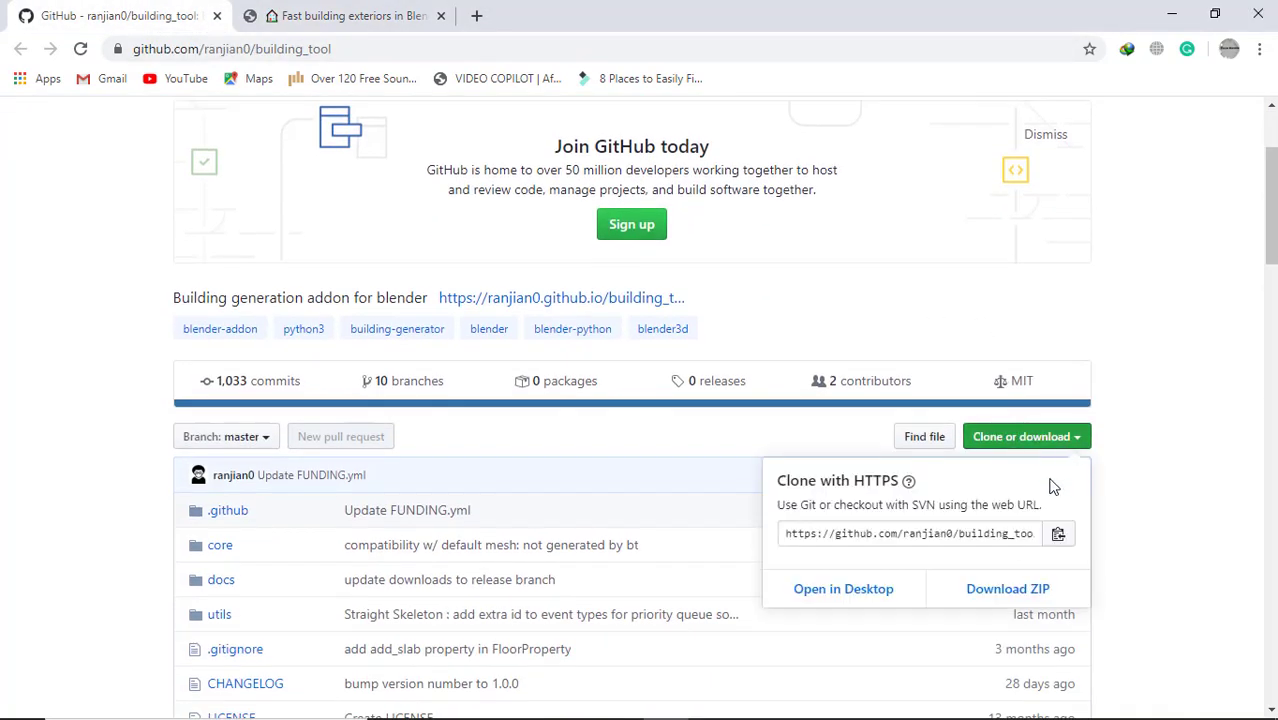
{"action": "left_click", "coordinate": [997, 592]}
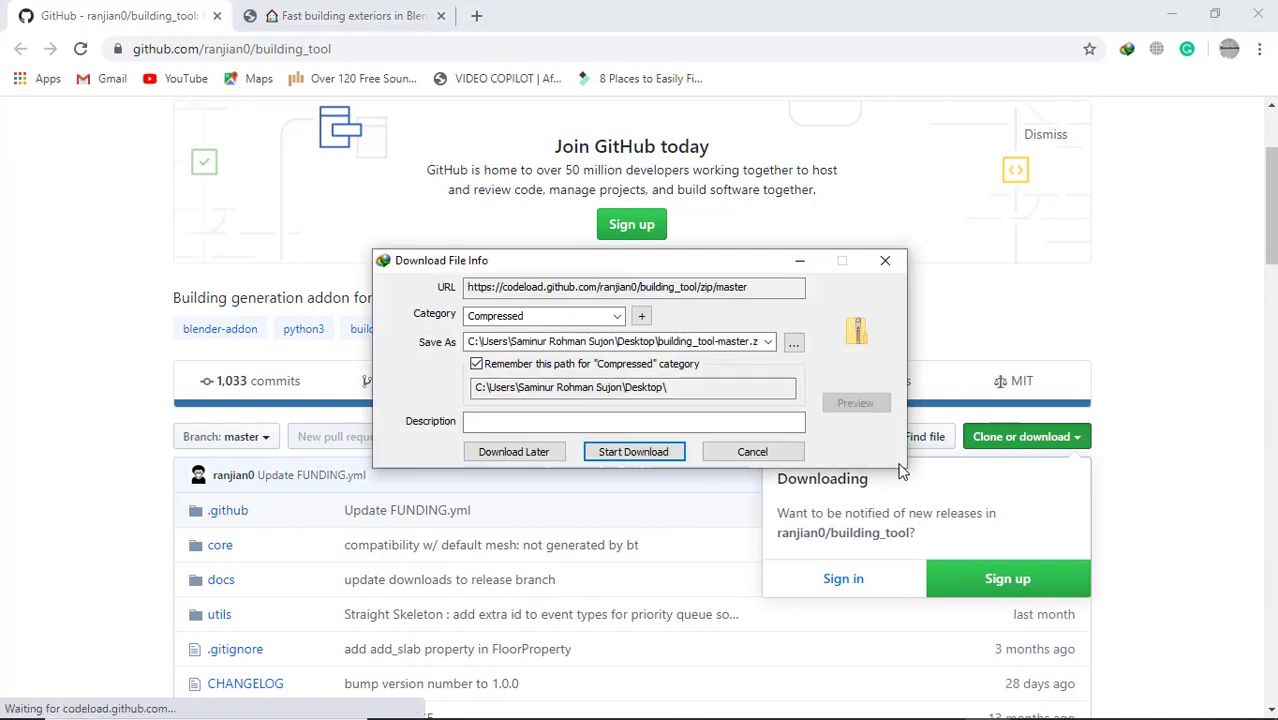
{"action": "left_click", "coordinate": [633, 451]}
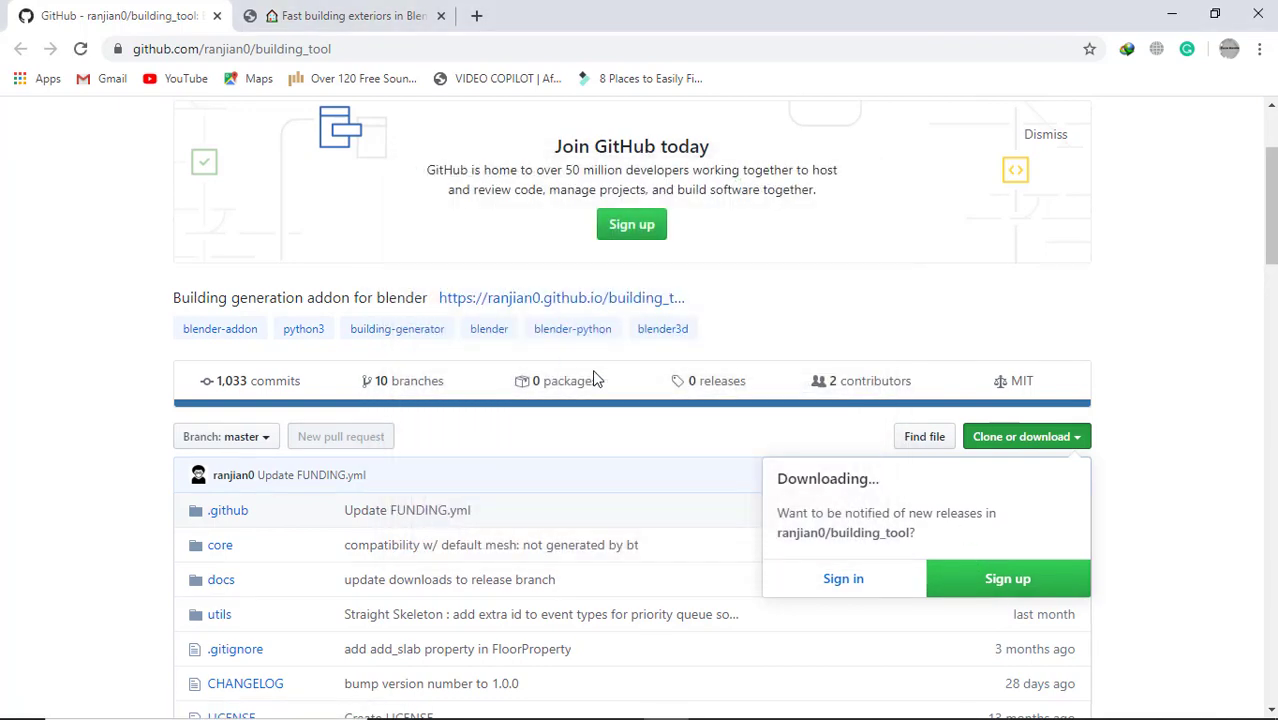
{"action": "left_click", "coordinate": [1210, 479]}
Switch to Blender and open the add-on preferences with the search filter cleared.
{"action": "left_click", "coordinate": [310, 12]}
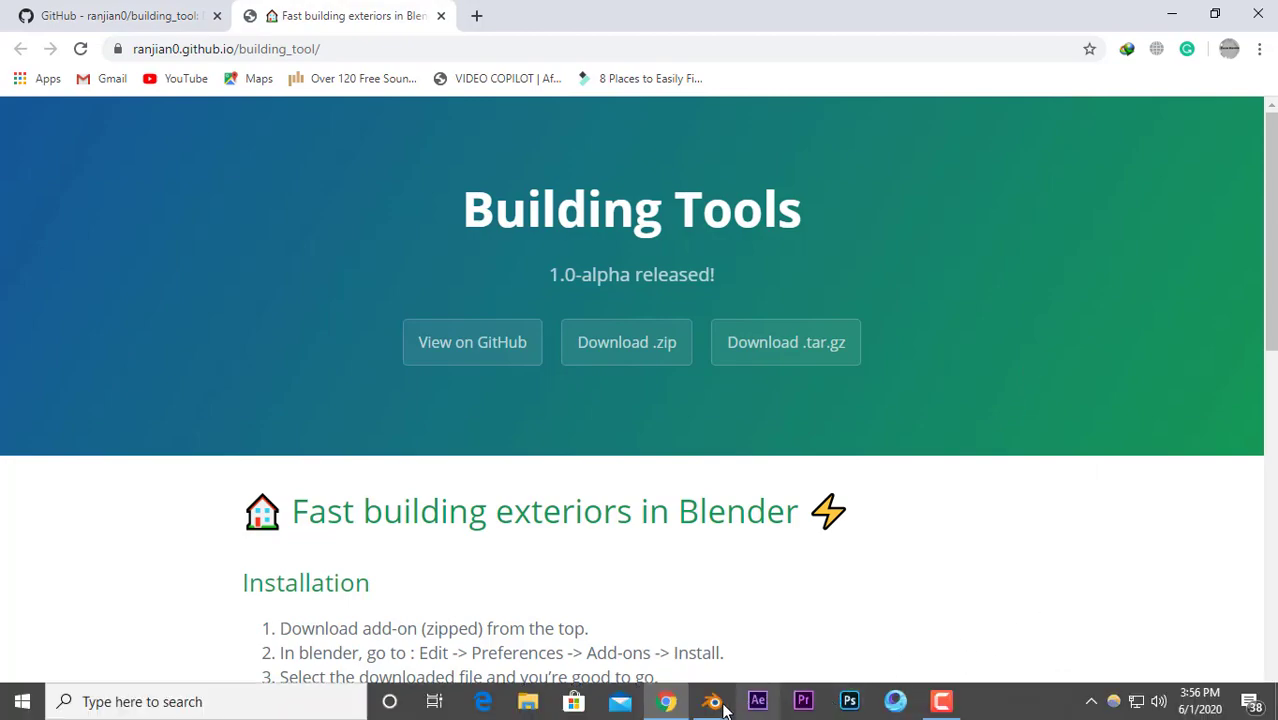
{"action": "left_click", "coordinate": [745, 701]}
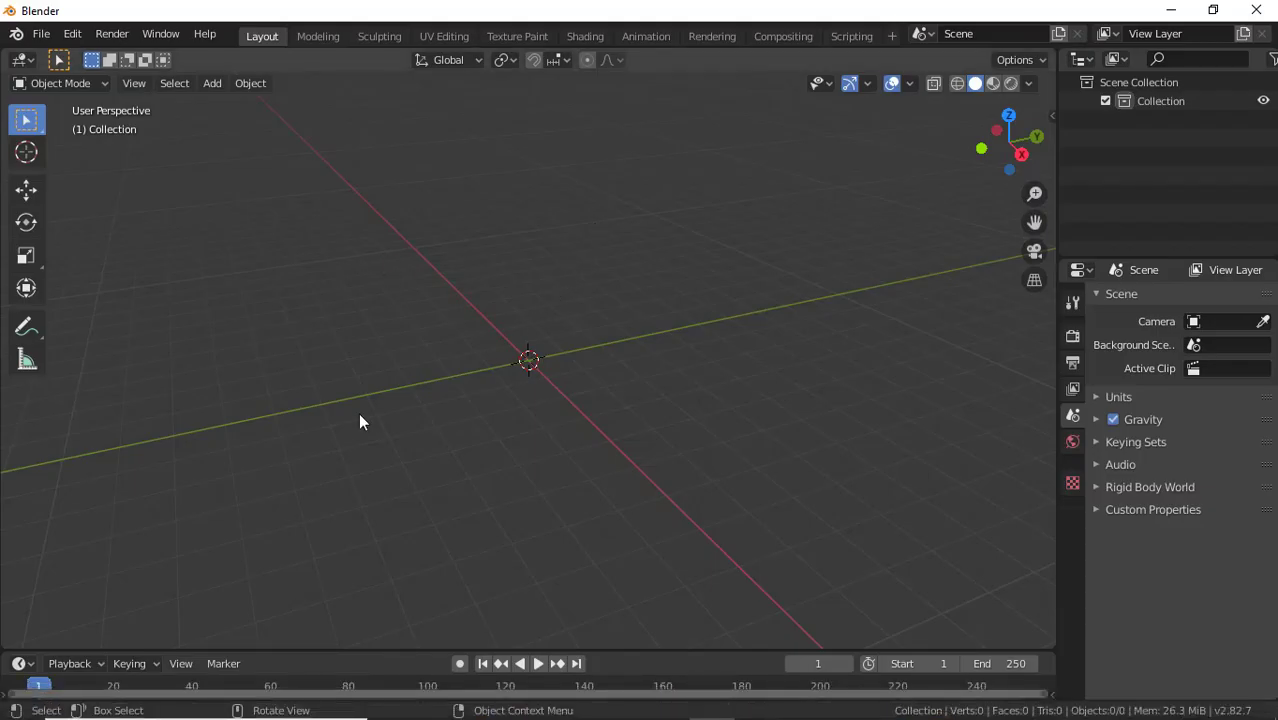
{"action": "left_click", "coordinate": [72, 34]}
{"action": "left_click", "coordinate": [134, 307]}
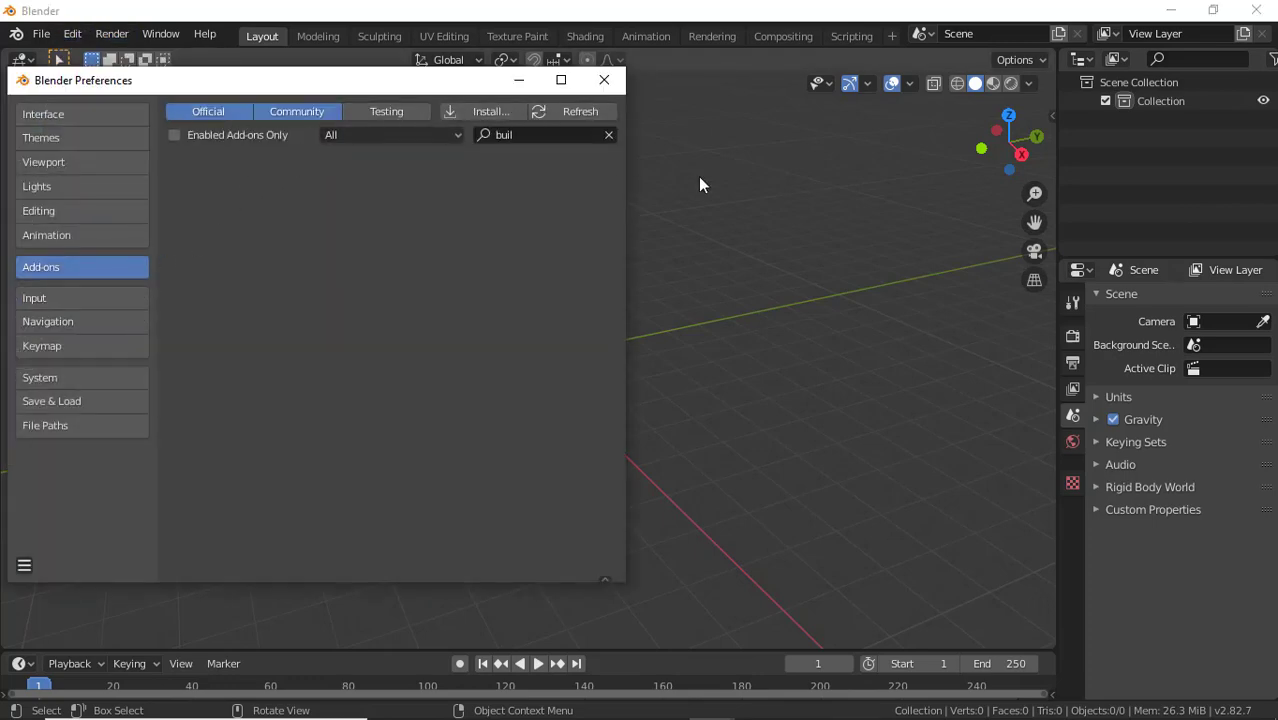
{"action": "left_click", "coordinate": [609, 135]}
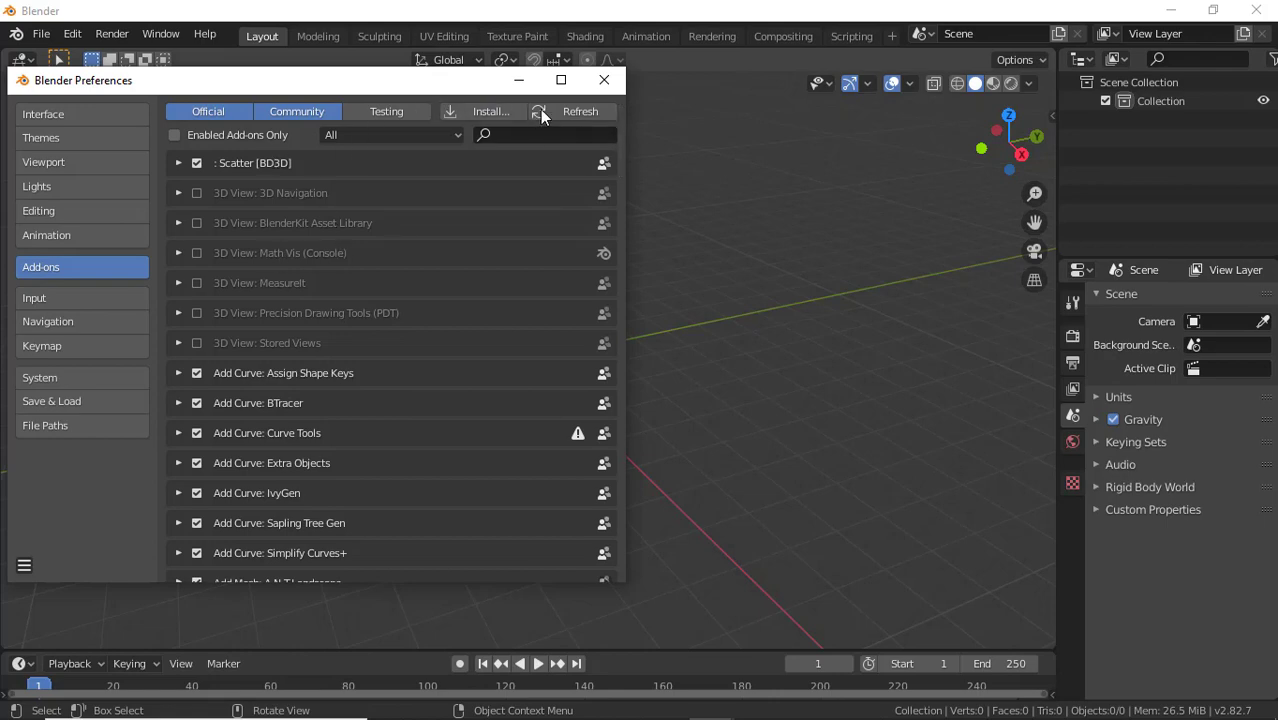
Install building_tool-release.zip from the Blender Addons folder, enable the Building Tools add-on, and close the preferences.
{"action": "left_click", "coordinate": [490, 111]}
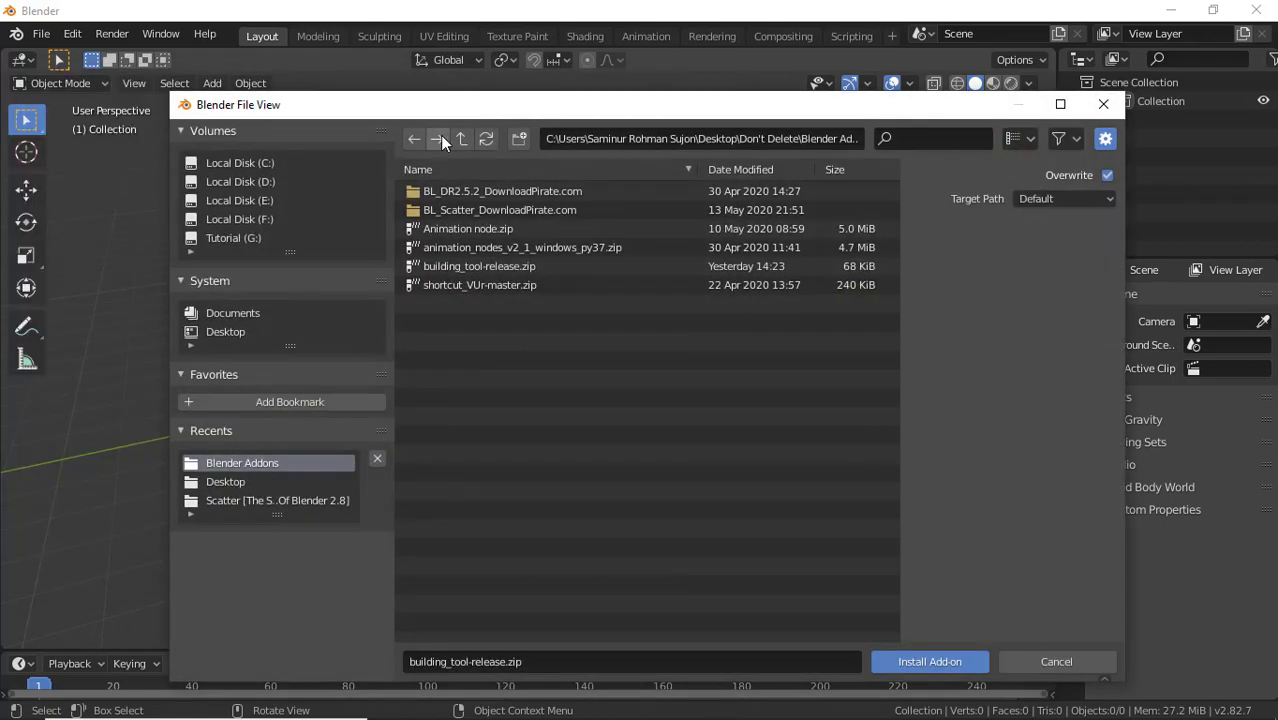
{"action": "left_click", "coordinate": [227, 333]}
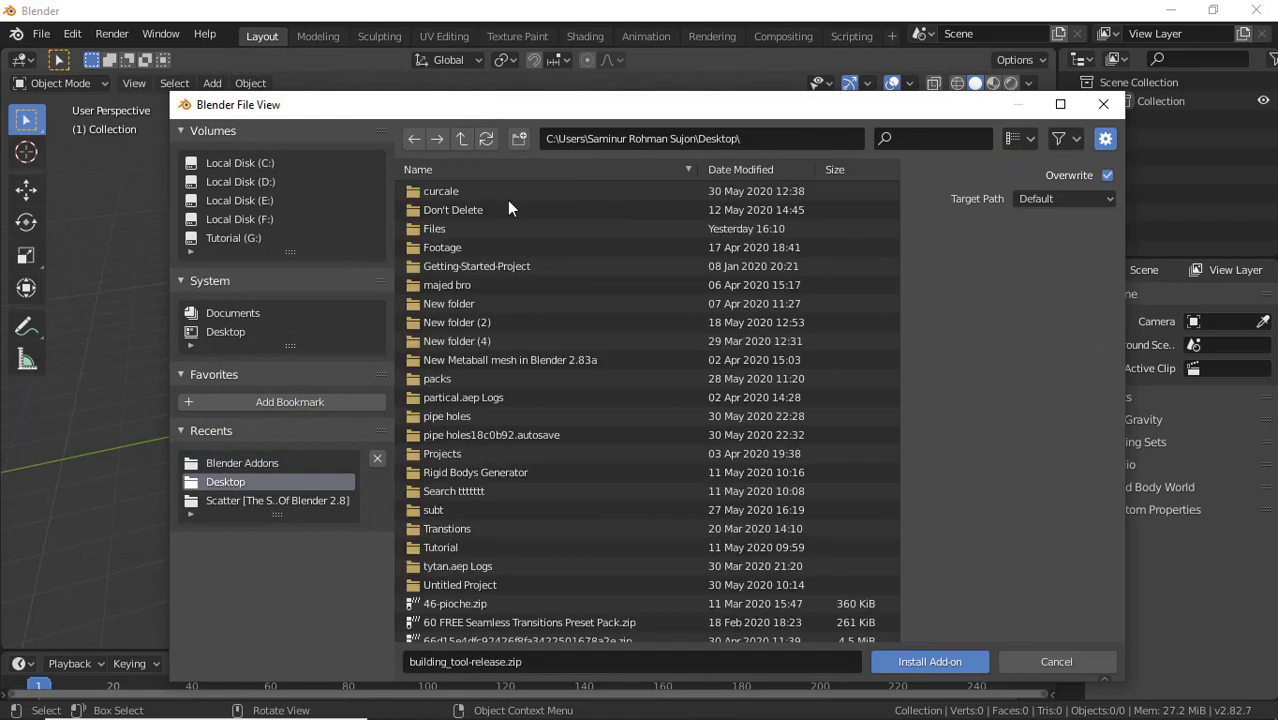
{"action": "double_click", "coordinate": [537, 208]}
{"action": "double_click", "coordinate": [537, 209]}
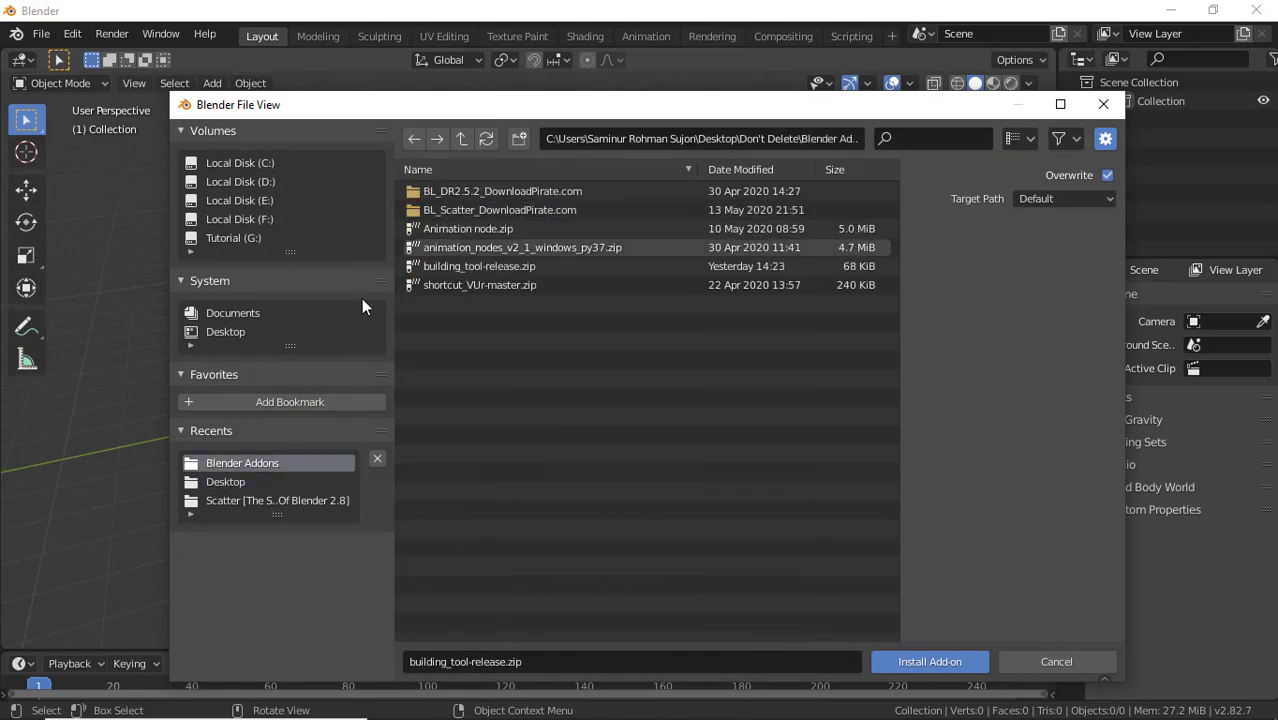
{"action": "left_click", "coordinate": [477, 265]}
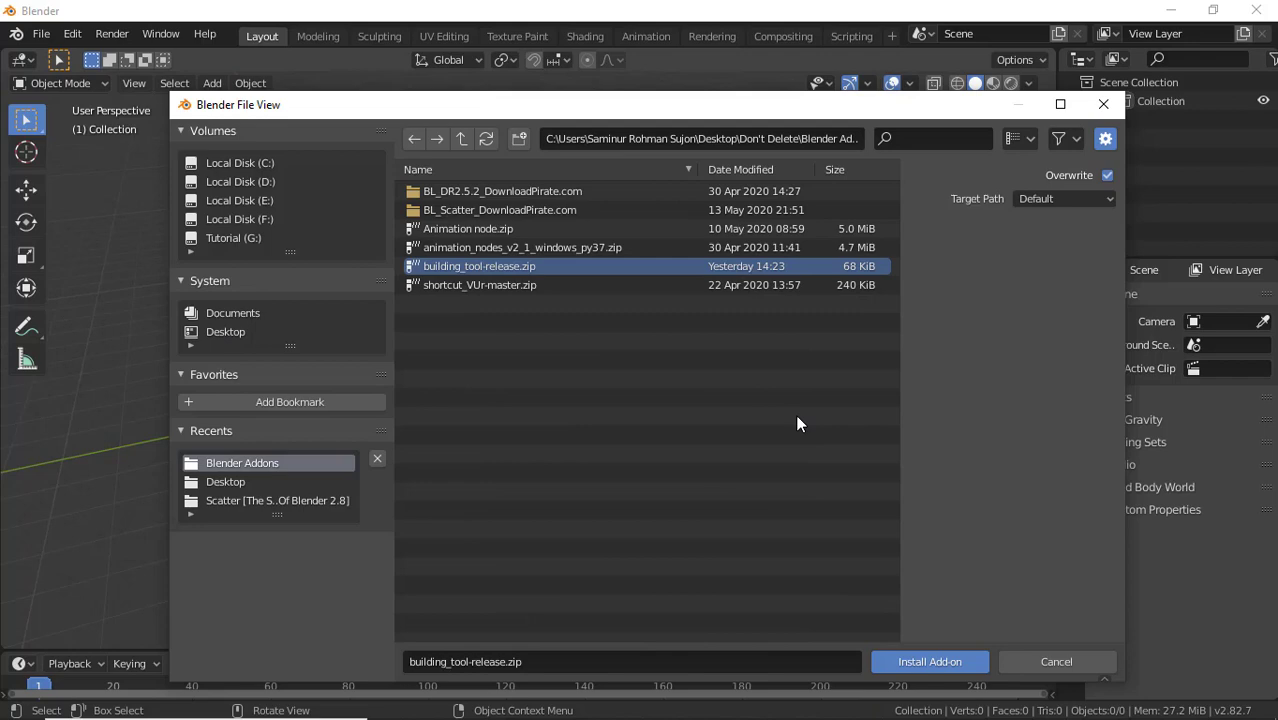
{"action": "left_click", "coordinate": [929, 661]}
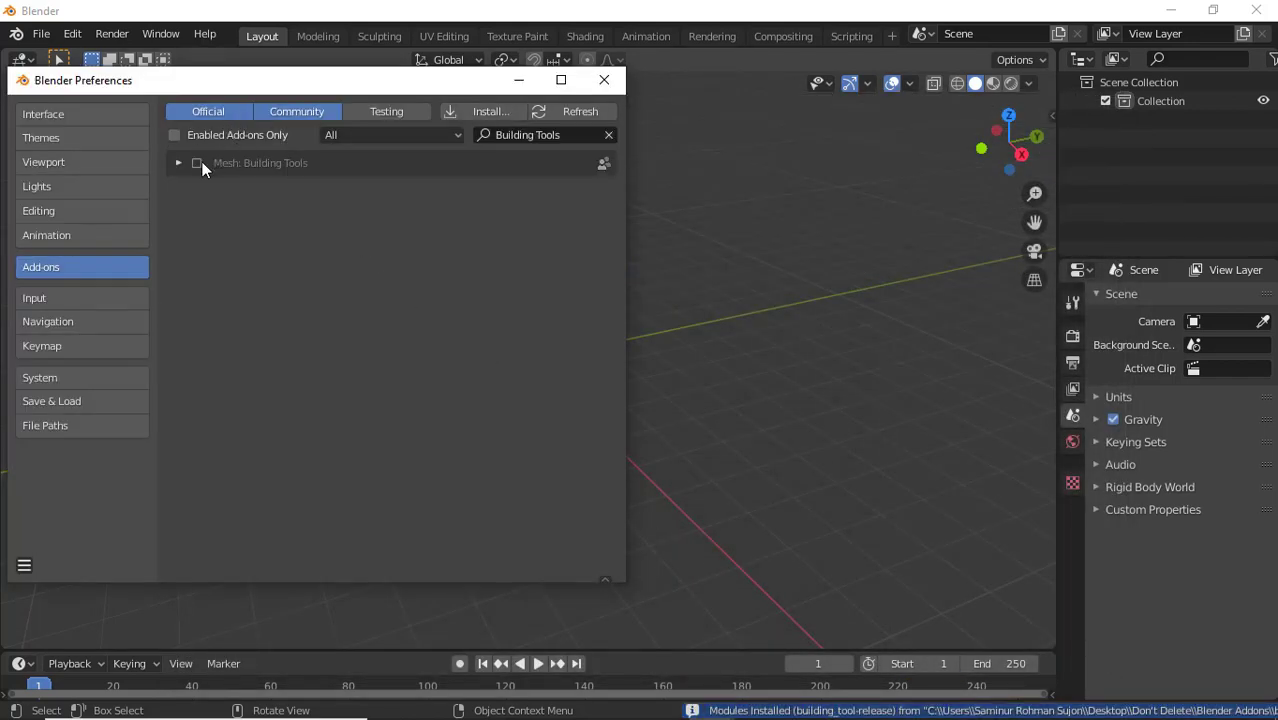
{"action": "left_click", "coordinate": [177, 162]}
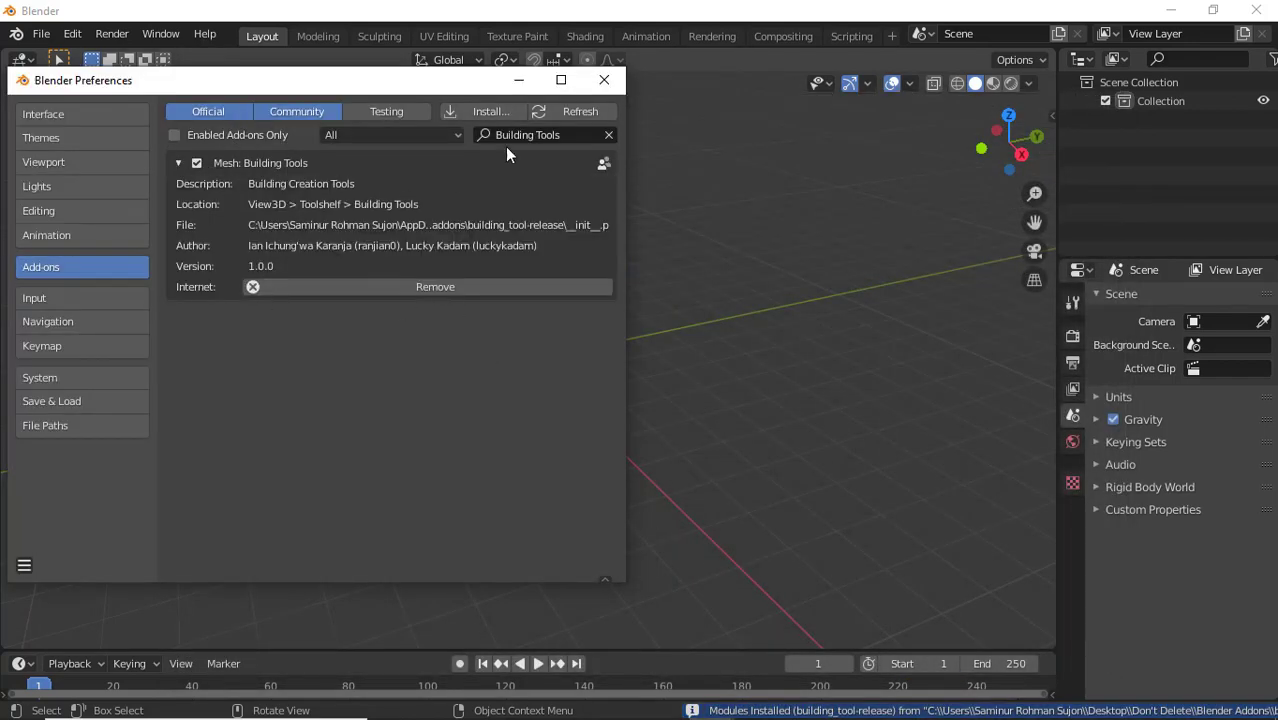
{"action": "left_click", "coordinate": [592, 86]}
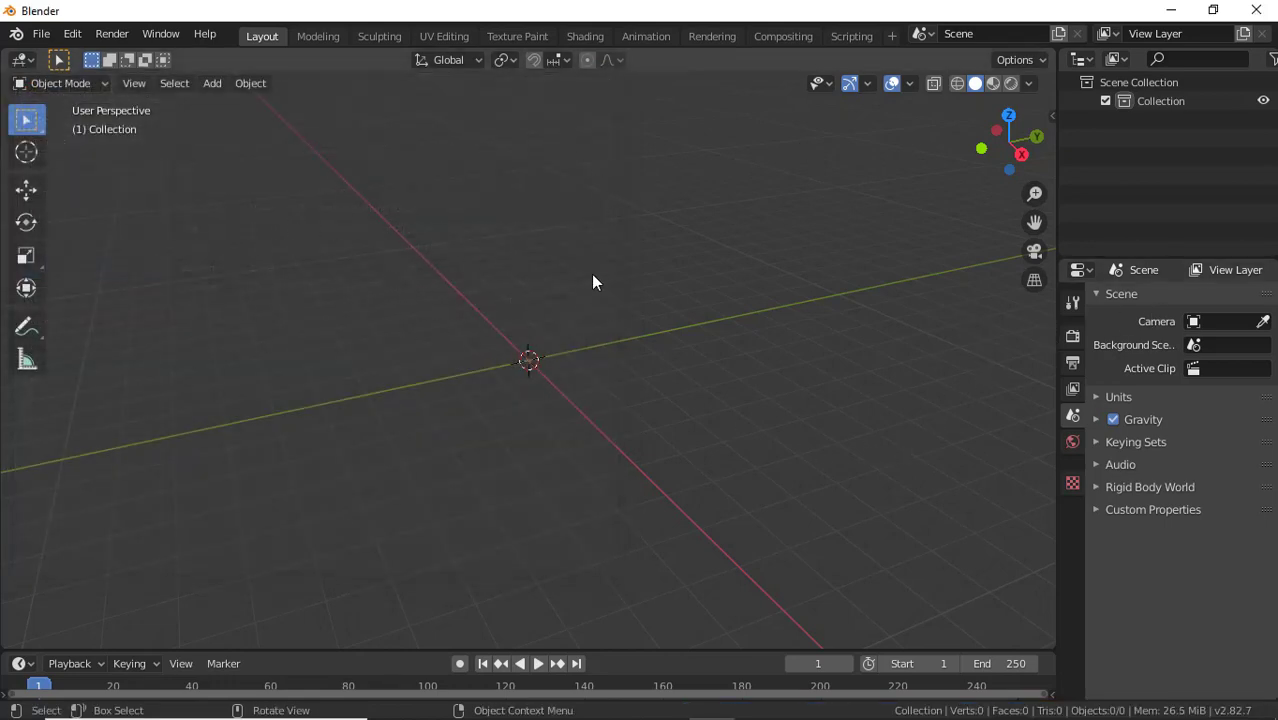
Create a rectangular floorplan 4.00 wide and 4.00 long with the Building Tools add-on and show its settings.
{"action": "key", "text": "n"}
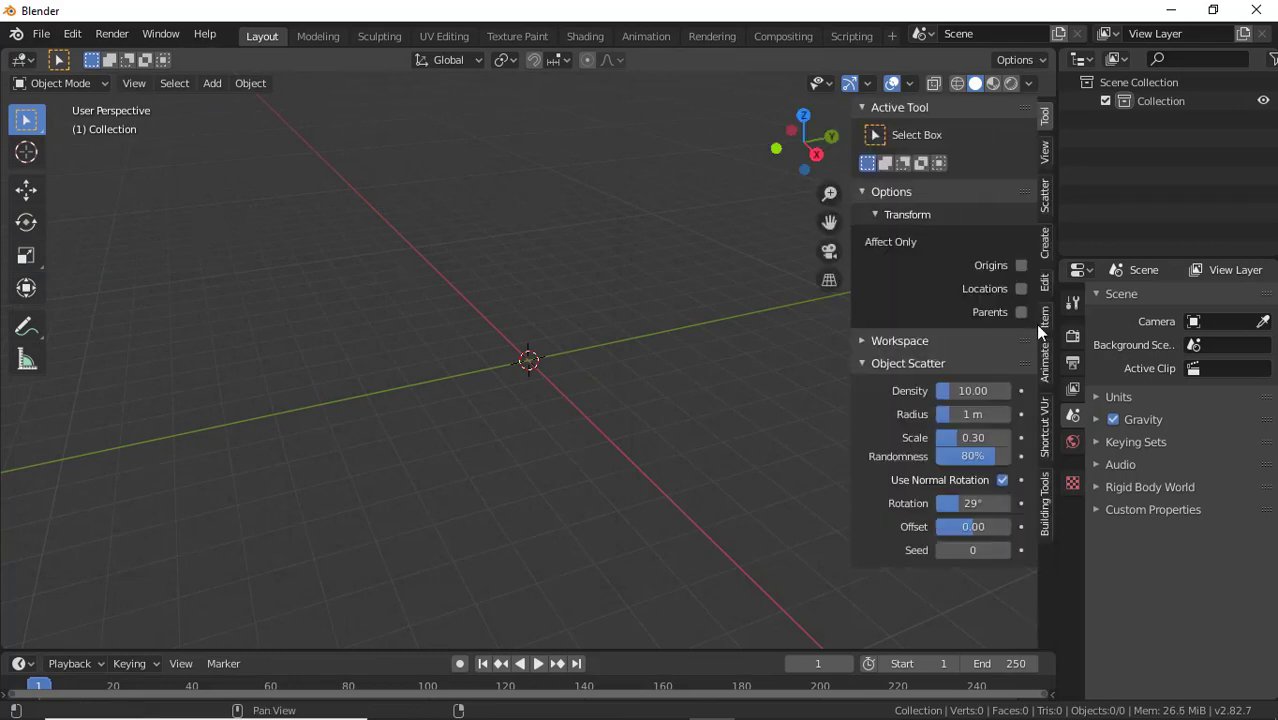
{"action": "left_click", "coordinate": [1042, 496]}
{"action": "left_click", "coordinate": [935, 136]}
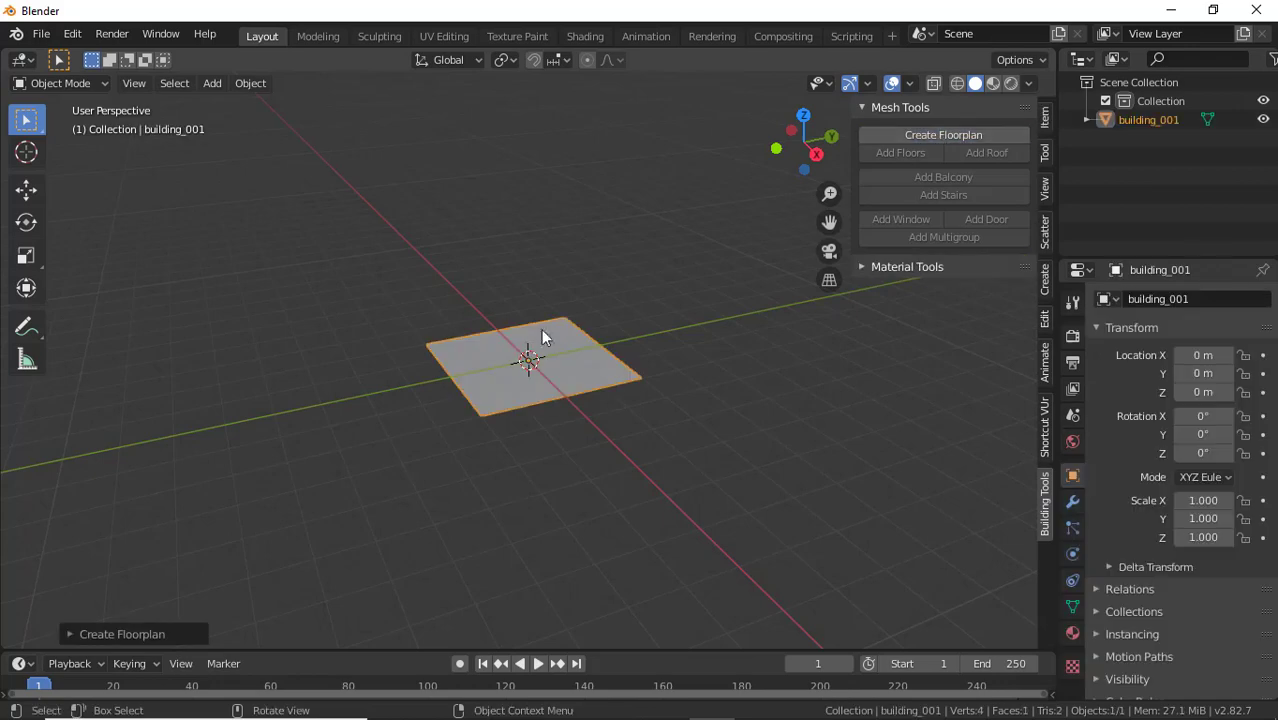
{"action": "scroll", "coordinate": [530, 345], "scroll_direction": "up", "scroll_amount": 2}
{"action": "mouse_move", "coordinate": [516, 360]}
{"action": "middle_mouse_down"}
{"action": "mouse_move", "coordinate": [534, 354]}
{"action": "mouse_move", "coordinate": [525, 362]}
{"action": "middle_mouse_up"}
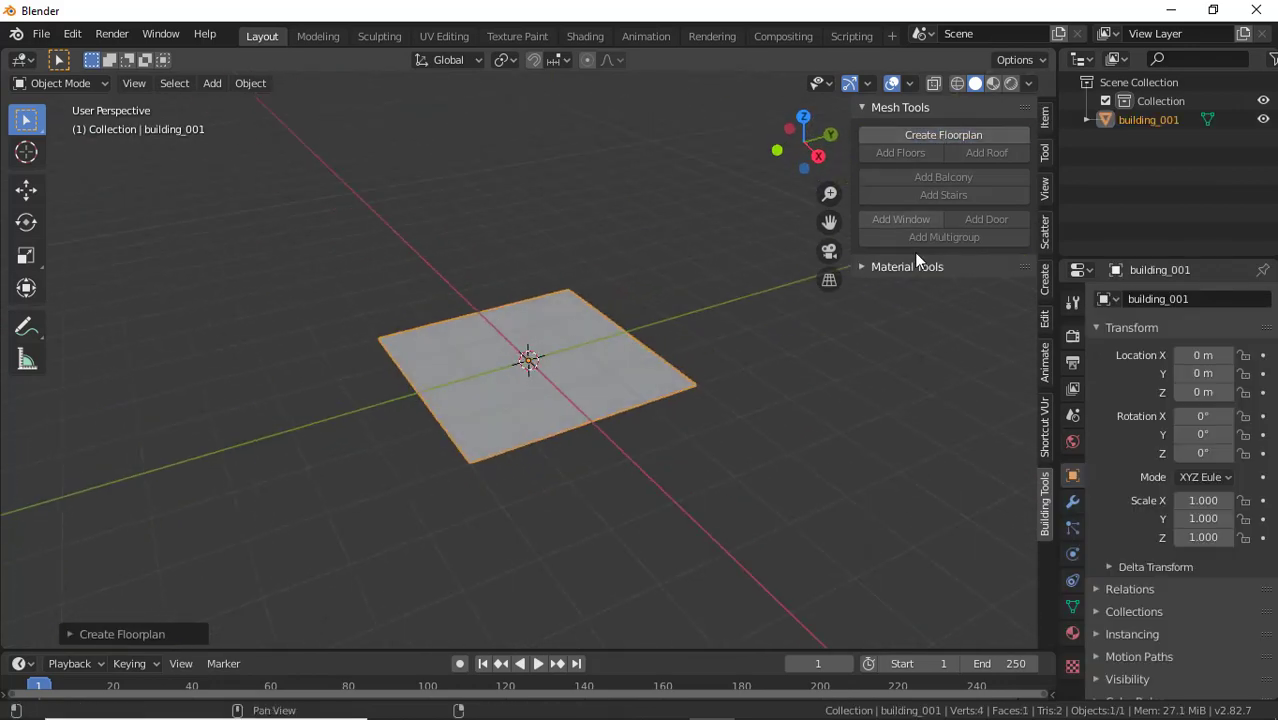
{"action": "left_click", "coordinate": [69, 634]}
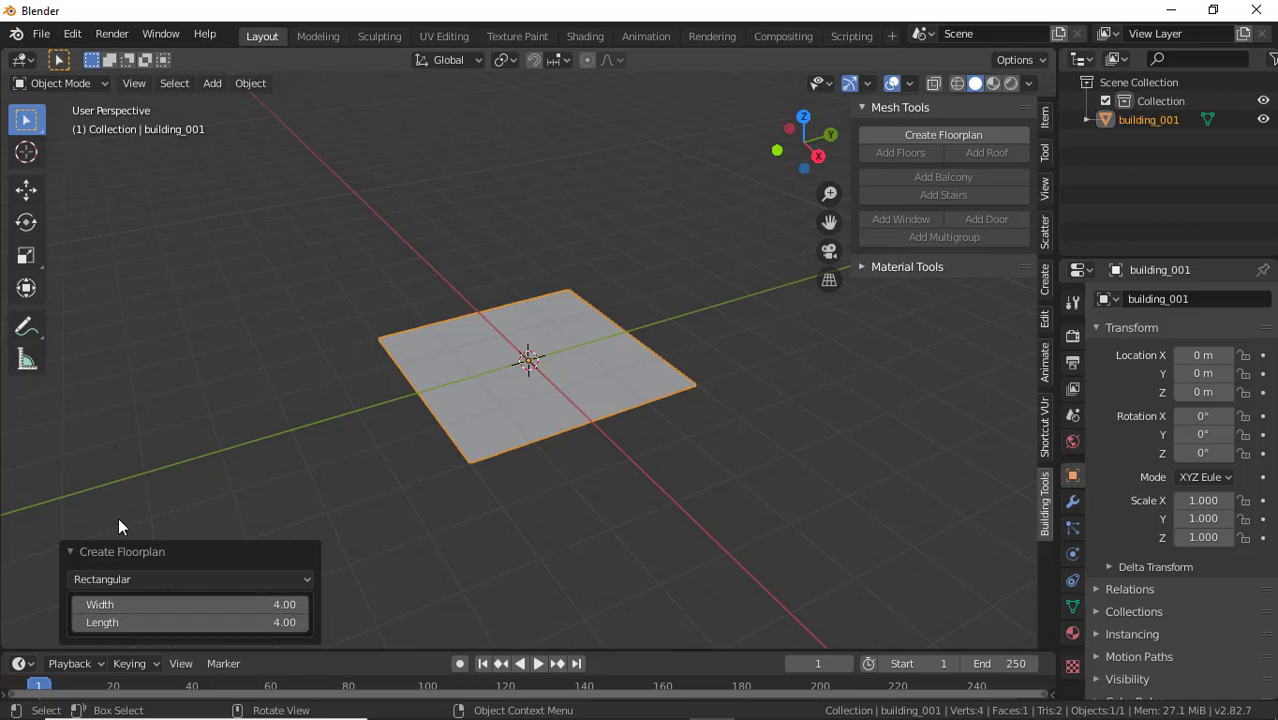
In Edit Mode, add one floor 2.00 high to the floorplan, with a slab 0.20 thick and 0.10 outset.
{"action": "left_click", "coordinate": [57, 83]}
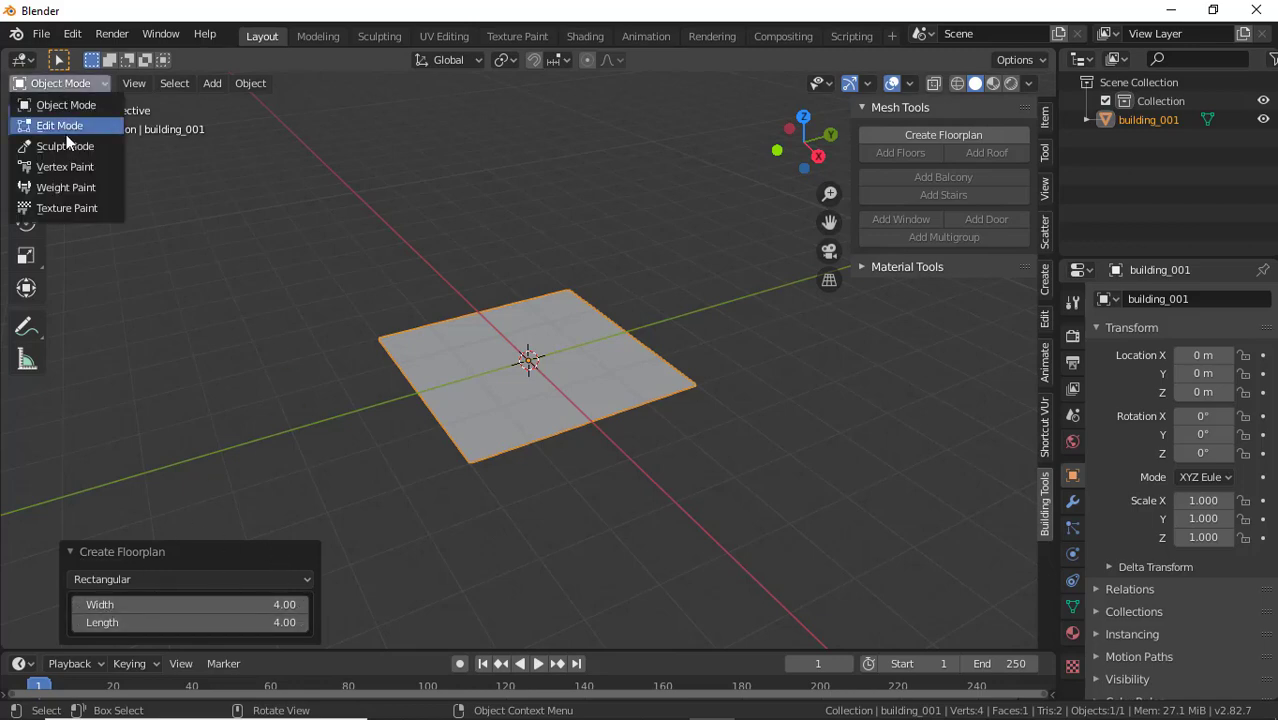
{"action": "left_click", "coordinate": [60, 126]}
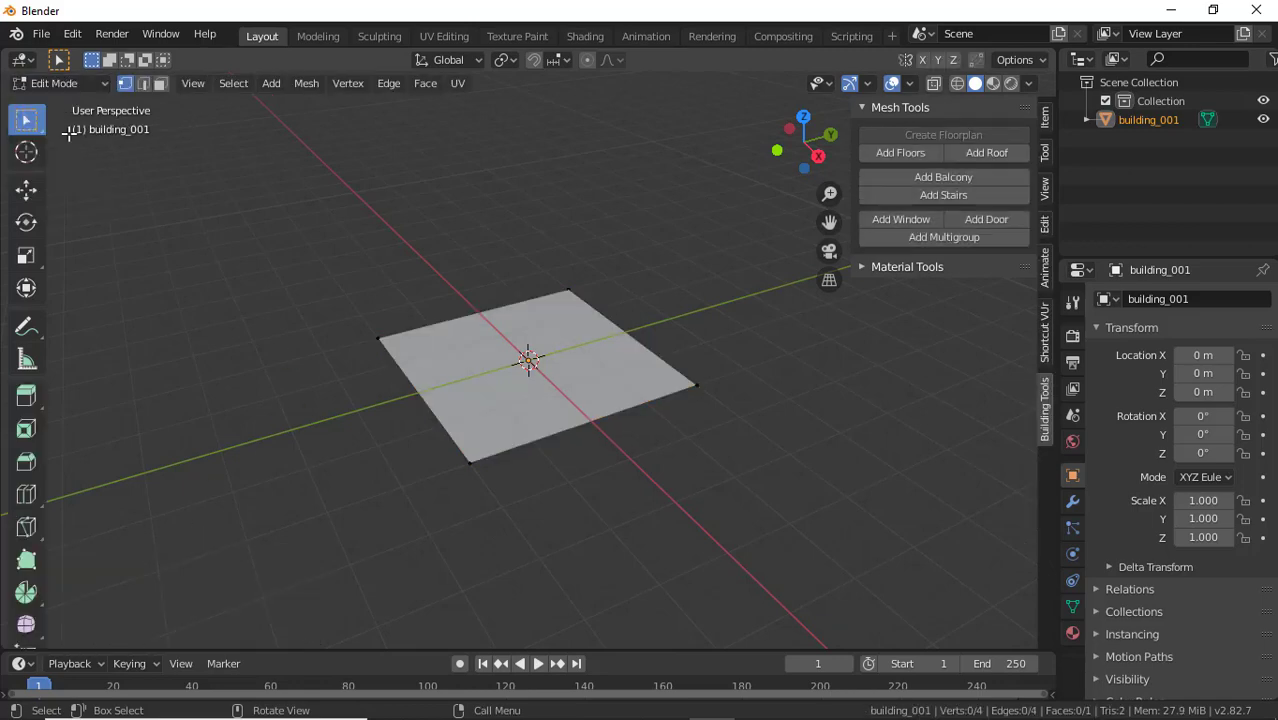
{"action": "left_click", "coordinate": [927, 153]}
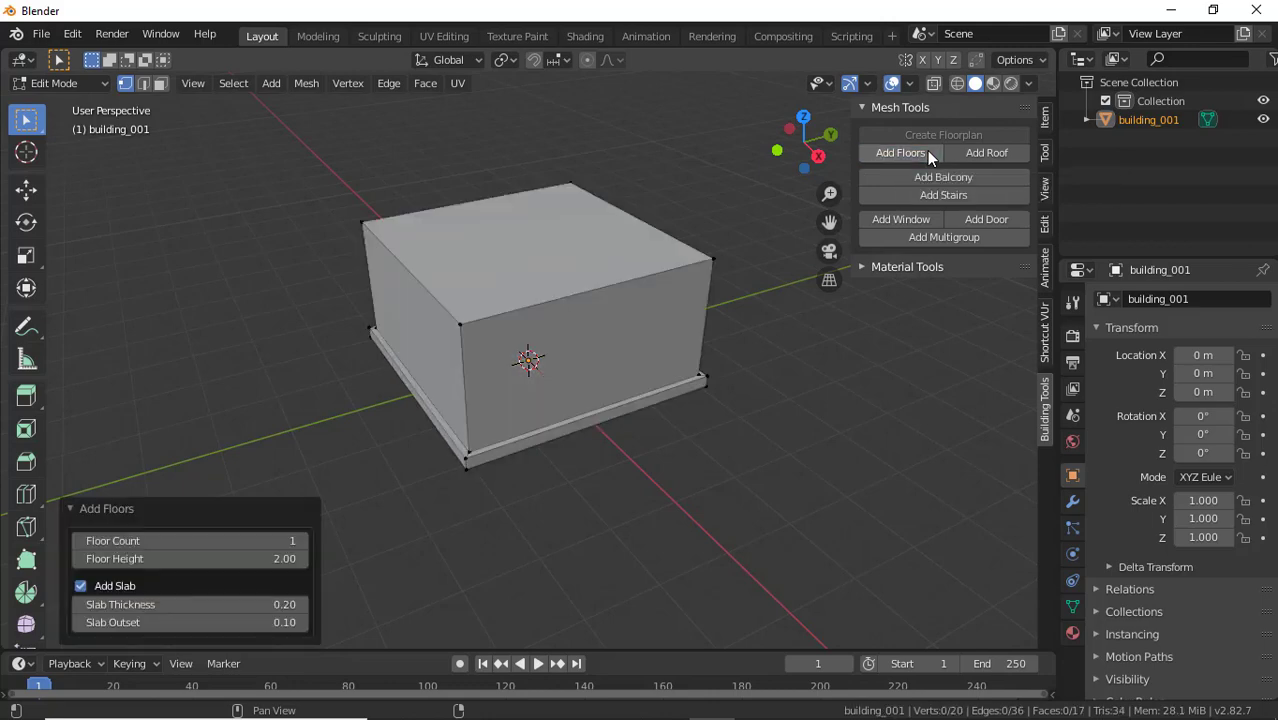
{"action": "middle_click_drag", "start_coordinate": [499, 362], "coordinate": [650, 365]}
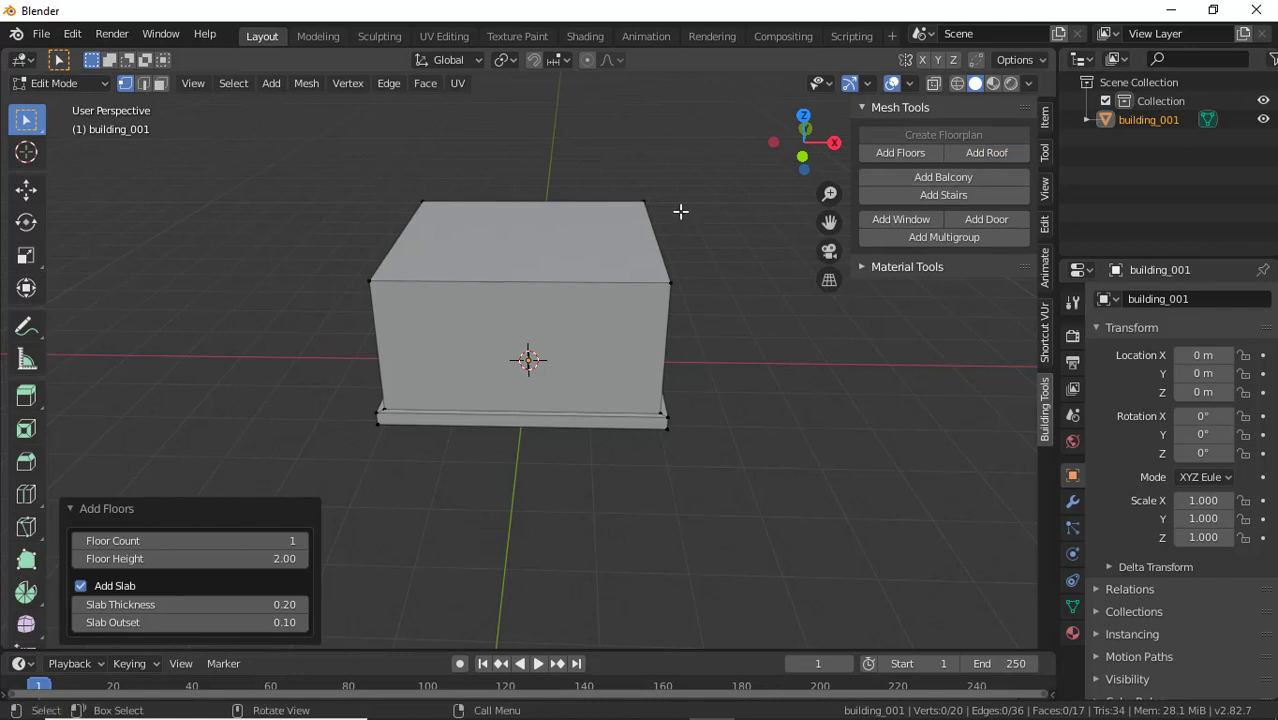
{"action": "middle_click_drag", "start_coordinate": [568, 282], "coordinate": [432, 408]}
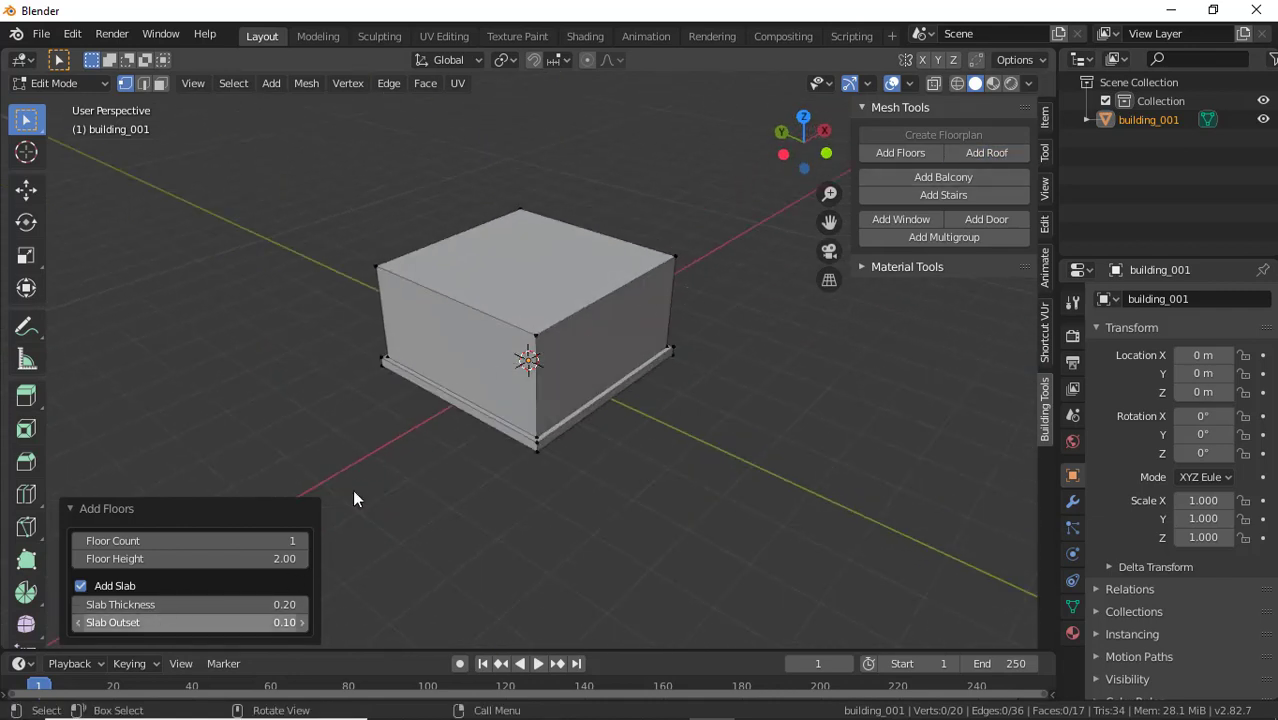
Add a gable roof with hangs to the building's top face, using thickness 0.10, outset 0.10 and height 1.00.
{"action": "left_click", "coordinate": [487, 277]}
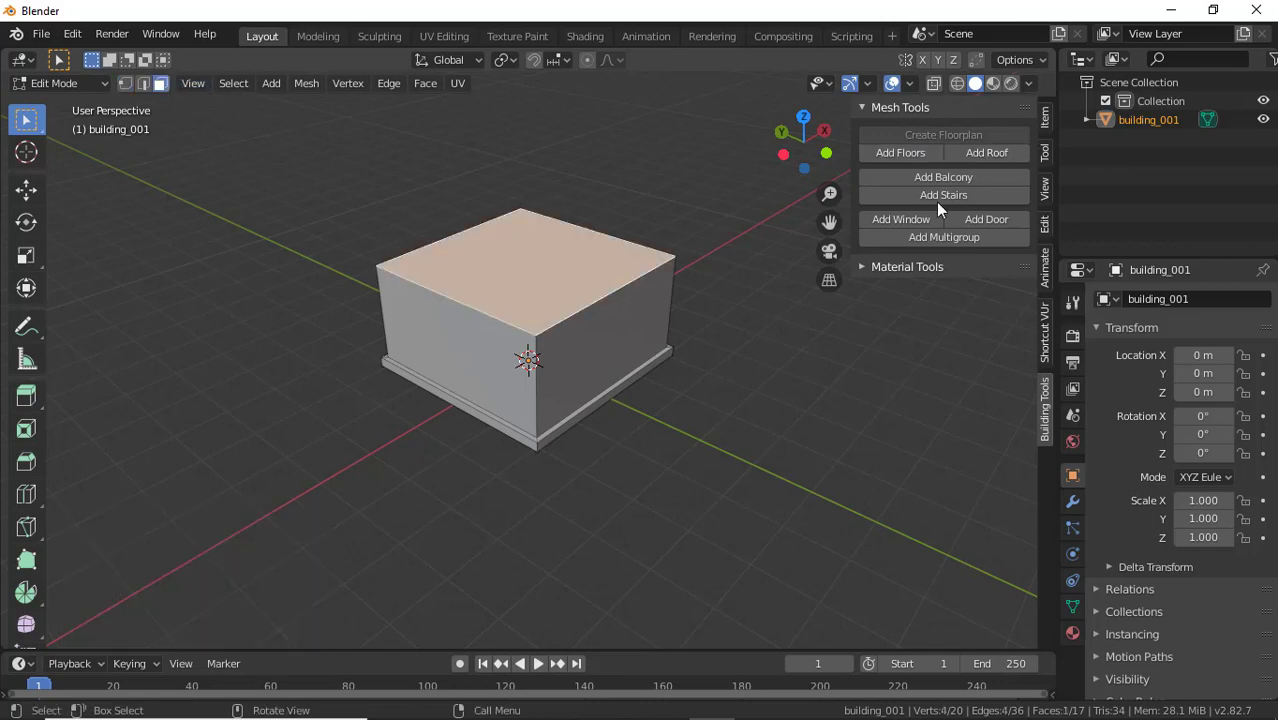
{"action": "left_click", "coordinate": [995, 155]}
{"action": "middle_click_drag", "start_coordinate": [617, 280], "coordinate": [280, 451]}
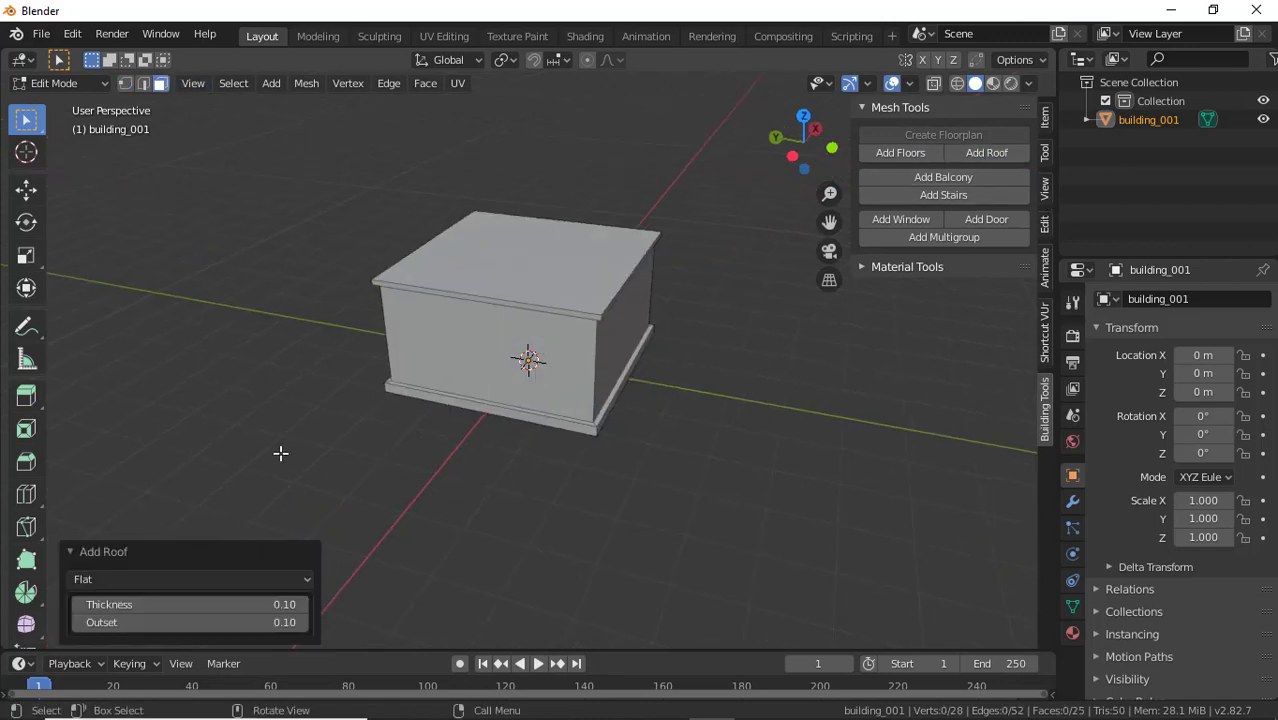
{"action": "left_click", "coordinate": [107, 580]}
{"action": "left_click", "coordinate": [114, 621]}
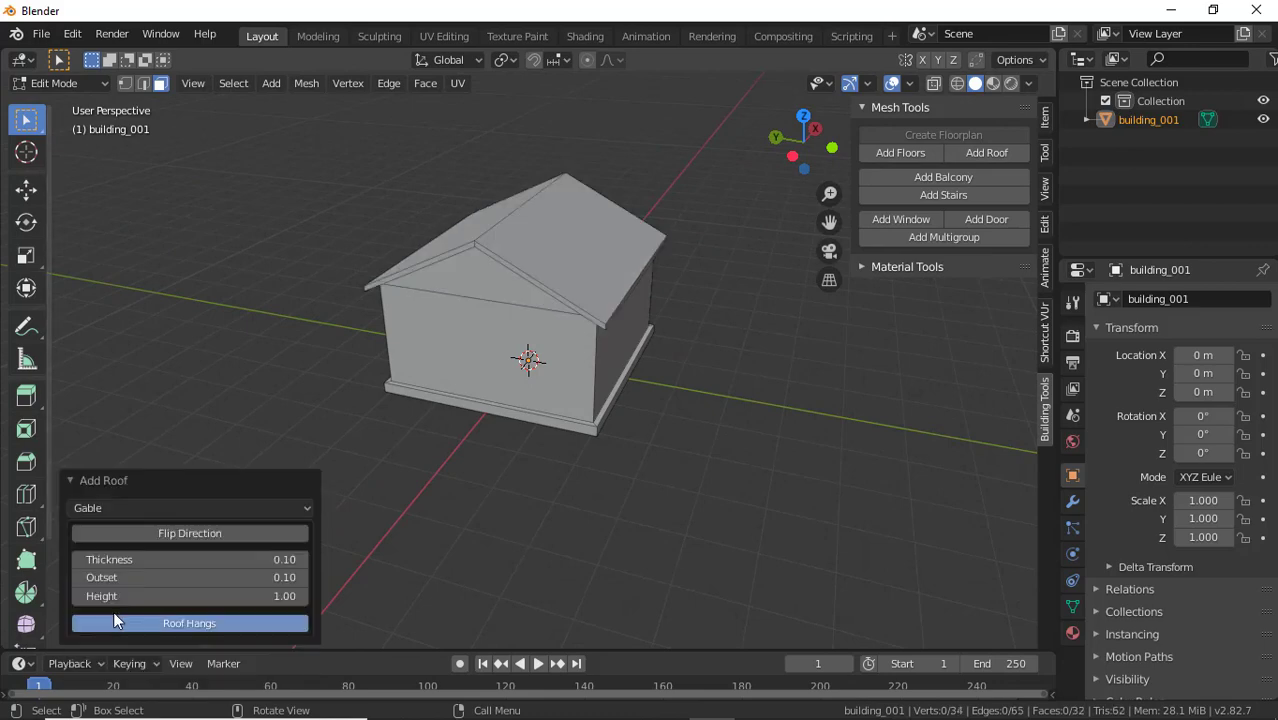
{"action": "middle_click_drag", "start_coordinate": [640, 420], "coordinate": [331, 287]}
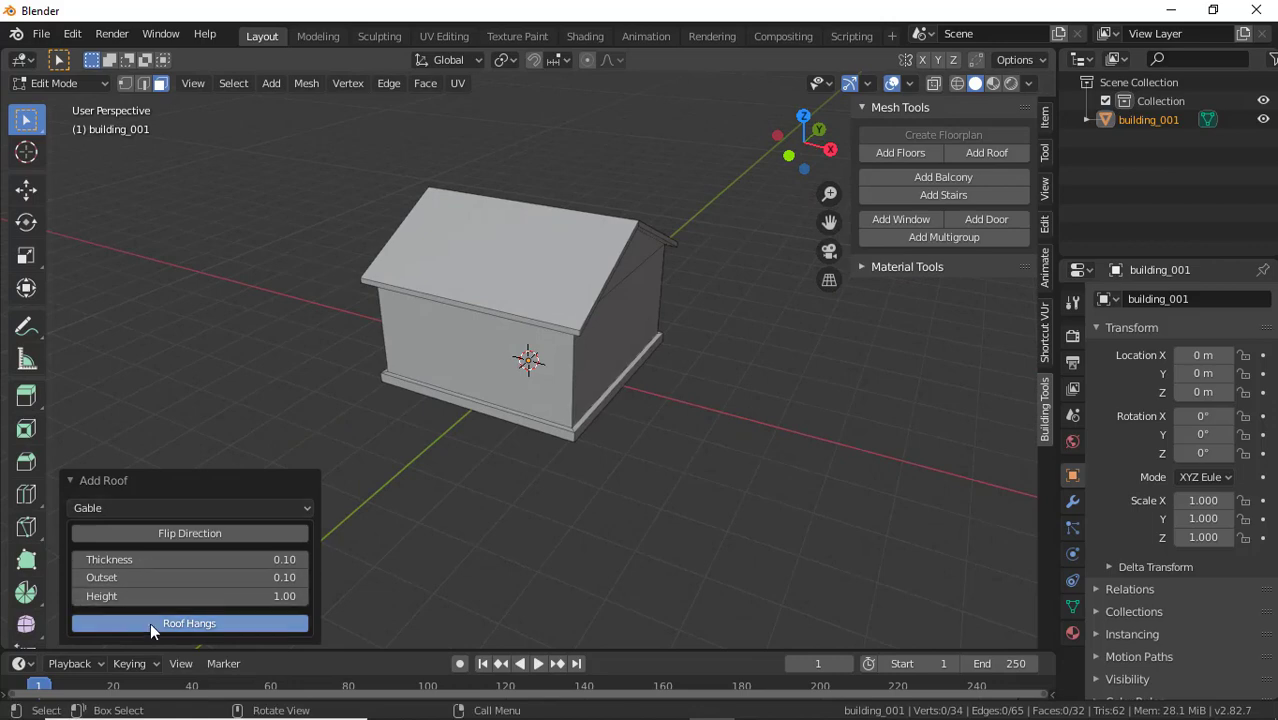
Try the Hip roof type on the building and switch it back to Gable.
{"action": "left_click", "coordinate": [208, 509]}
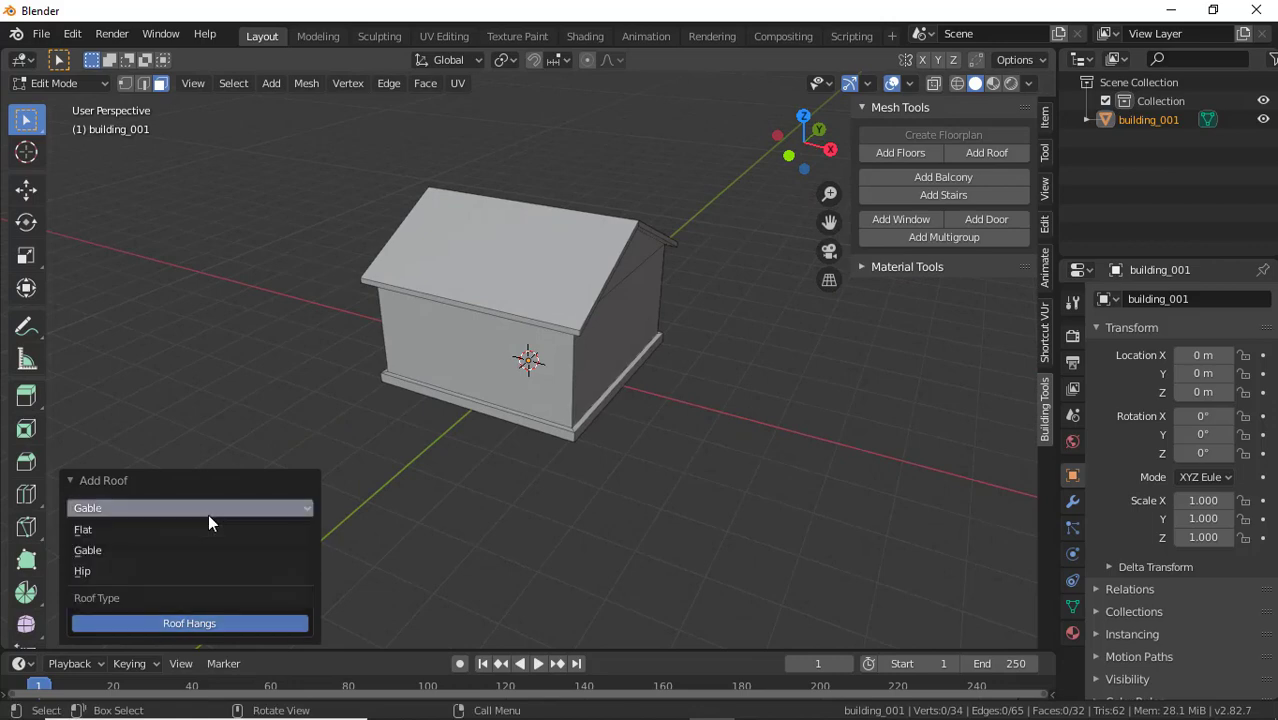
{"action": "left_click", "coordinate": [175, 575]}
{"action": "middle_click_drag", "start_coordinate": [419, 342], "coordinate": [503, 385]}
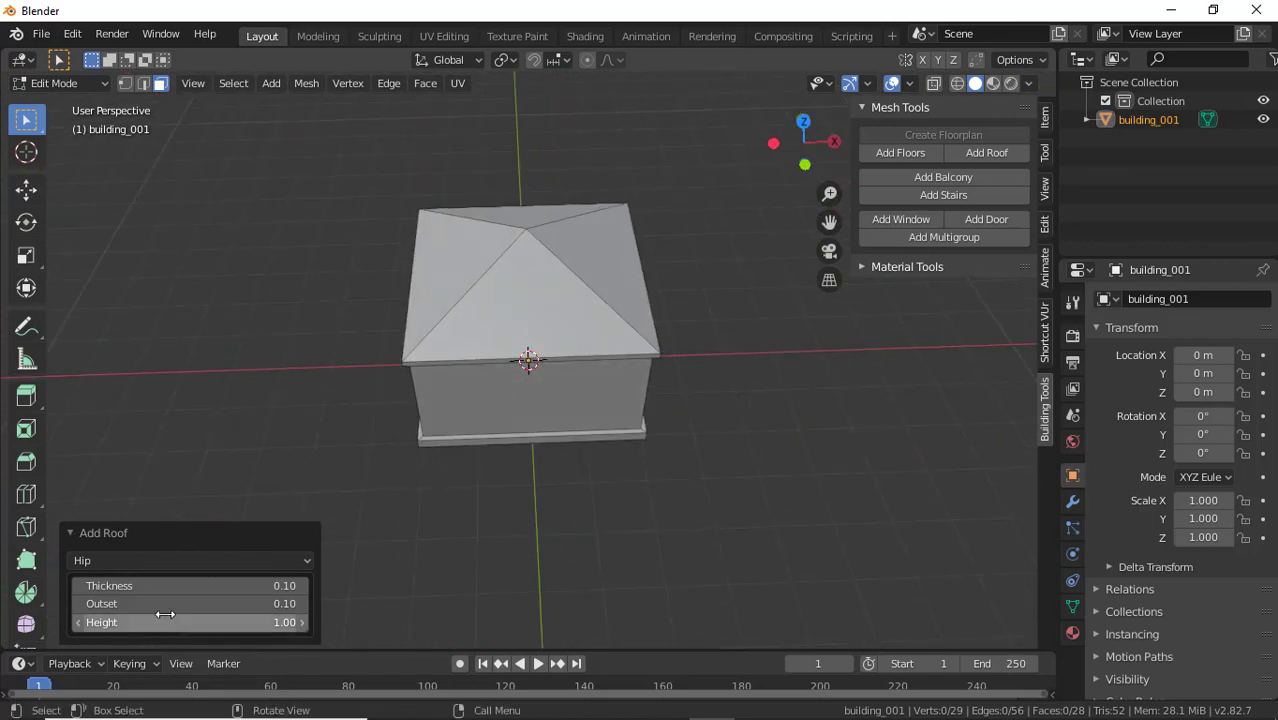
{"action": "left_click", "coordinate": [174, 562]}
{"action": "left_click", "coordinate": [171, 603]}
Add a railed balcony to the long wall under the roof slope, with X size 3.37, X offset -0.08 m and Y offset -0.52 m.
{"action": "middle_click_drag", "start_coordinate": [400, 430], "coordinate": [801, 300]}
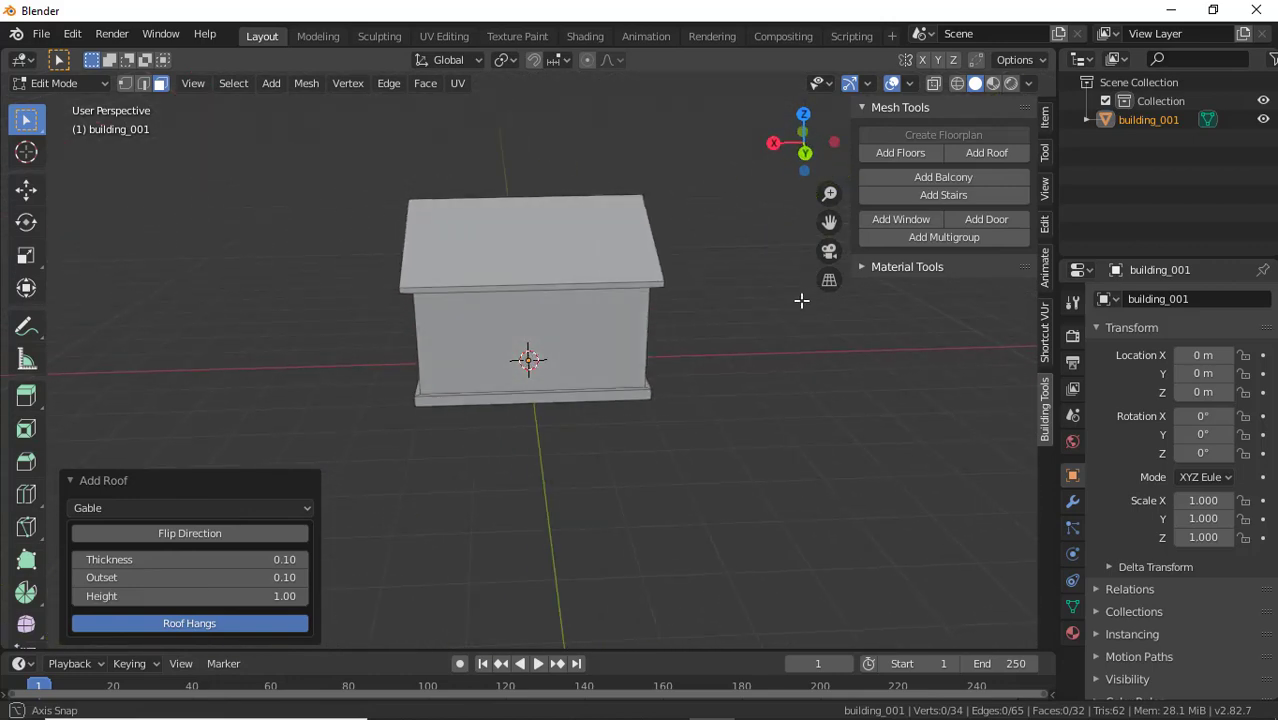
{"action": "left_click", "coordinate": [575, 338]}
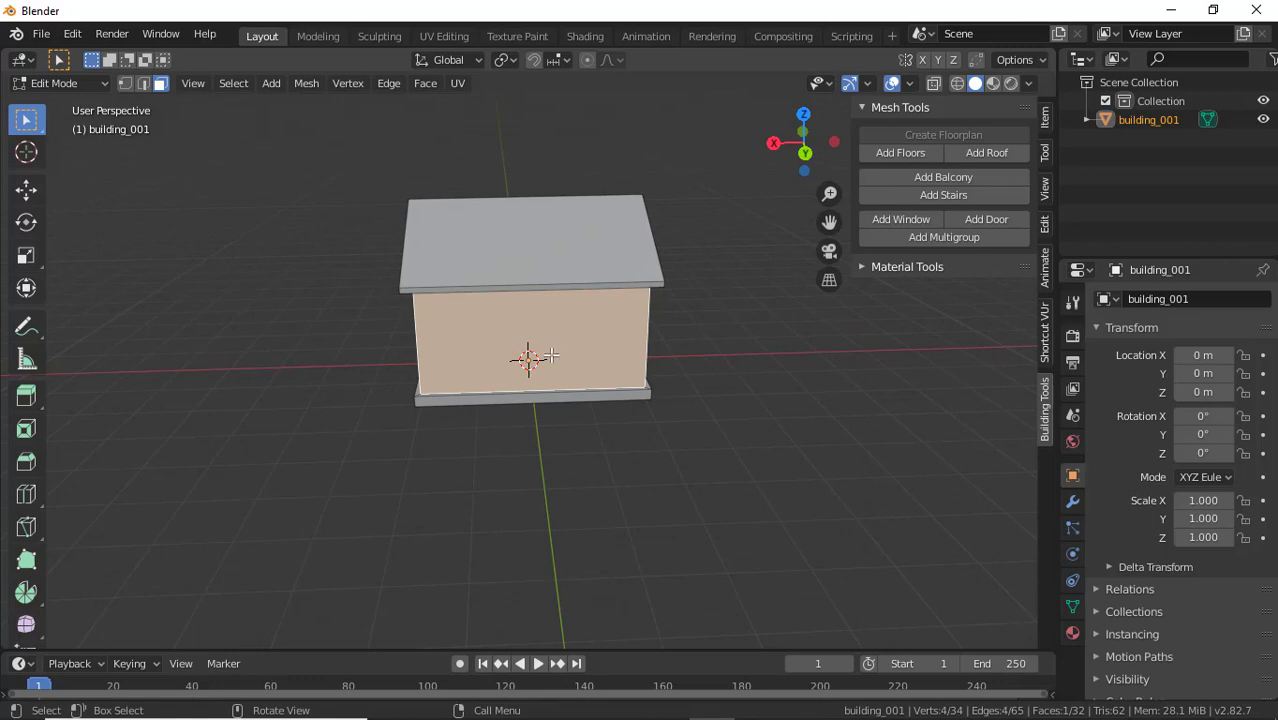
{"action": "left_click", "coordinate": [913, 174]}
{"action": "scroll", "coordinate": [573, 341], "scroll_direction": "up", "scroll_amount": 2}
{"action": "mouse_move", "coordinate": [571, 341]}
{"action": "middle_mouse_down"}
{"action": "mouse_move", "coordinate": [627, 297]}
{"action": "mouse_move", "coordinate": [565, 327]}
{"action": "middle_mouse_up"}
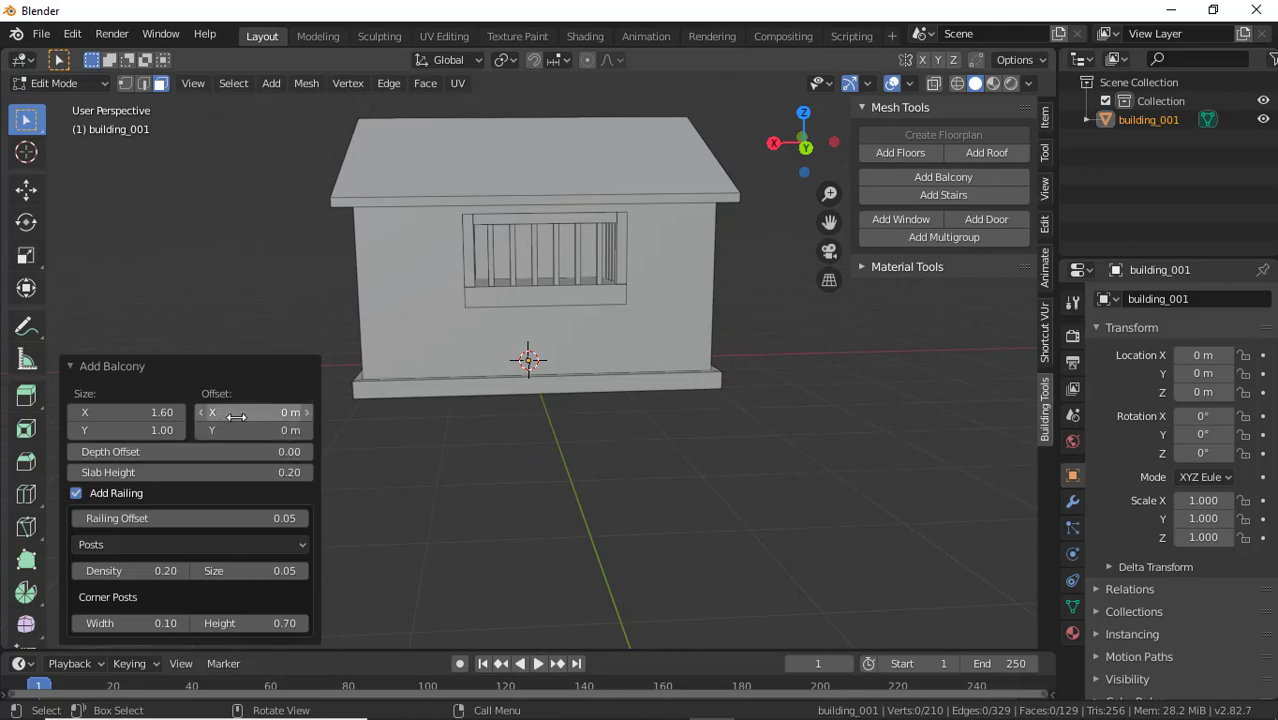
{"action": "left_click_drag", "start_coordinate": [130, 412], "coordinate": [205, 430]}
Add a single window of size 1.00 by 1.00 to the gable-end wall next to the balcony.
{"action": "mouse_move", "coordinate": [609, 322]}
{"action": "middle_mouse_down"}
{"action": "mouse_move", "coordinate": [680, 384]}
{"action": "mouse_move", "coordinate": [548, 399]}
{"action": "mouse_move", "coordinate": [677, 377]}
{"action": "mouse_move", "coordinate": [674, 357]}
{"action": "mouse_move", "coordinate": [589, 400]}
{"action": "mouse_move", "coordinate": [608, 430]}
{"action": "mouse_move", "coordinate": [709, 426]}
{"action": "mouse_move", "coordinate": [588, 320]}
{"action": "middle_mouse_up"}
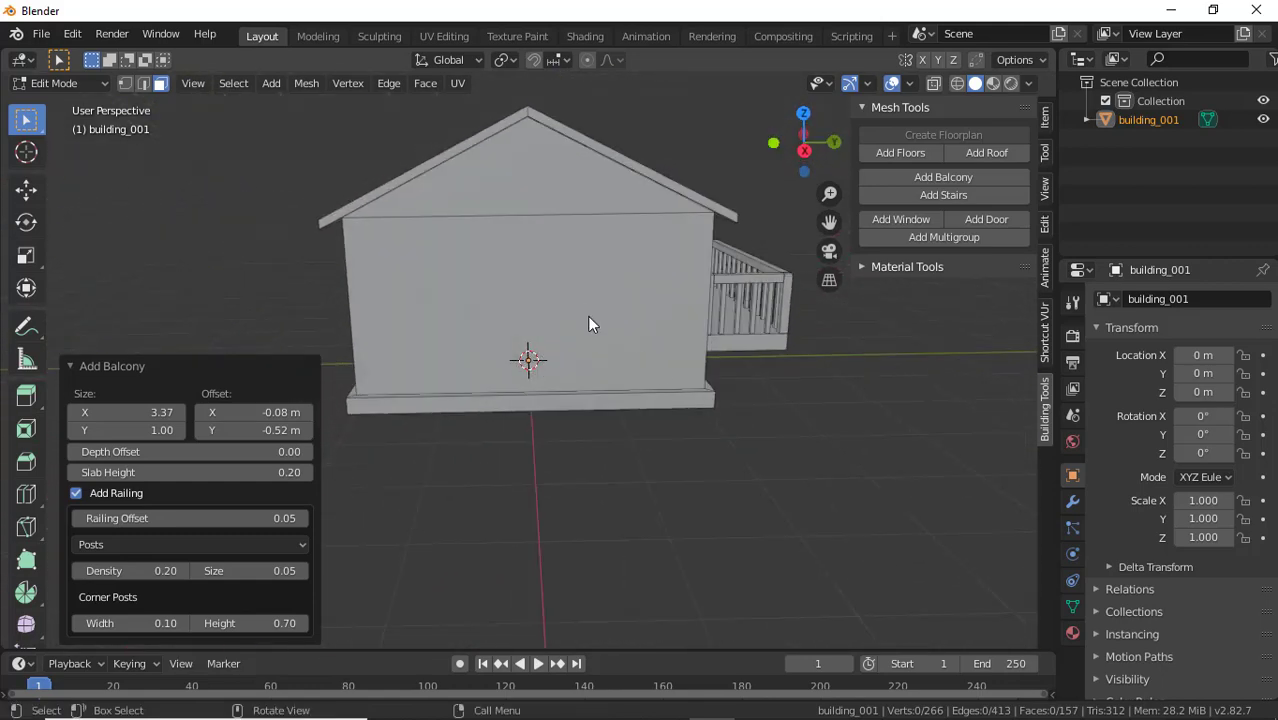
{"action": "left_click", "coordinate": [578, 309]}
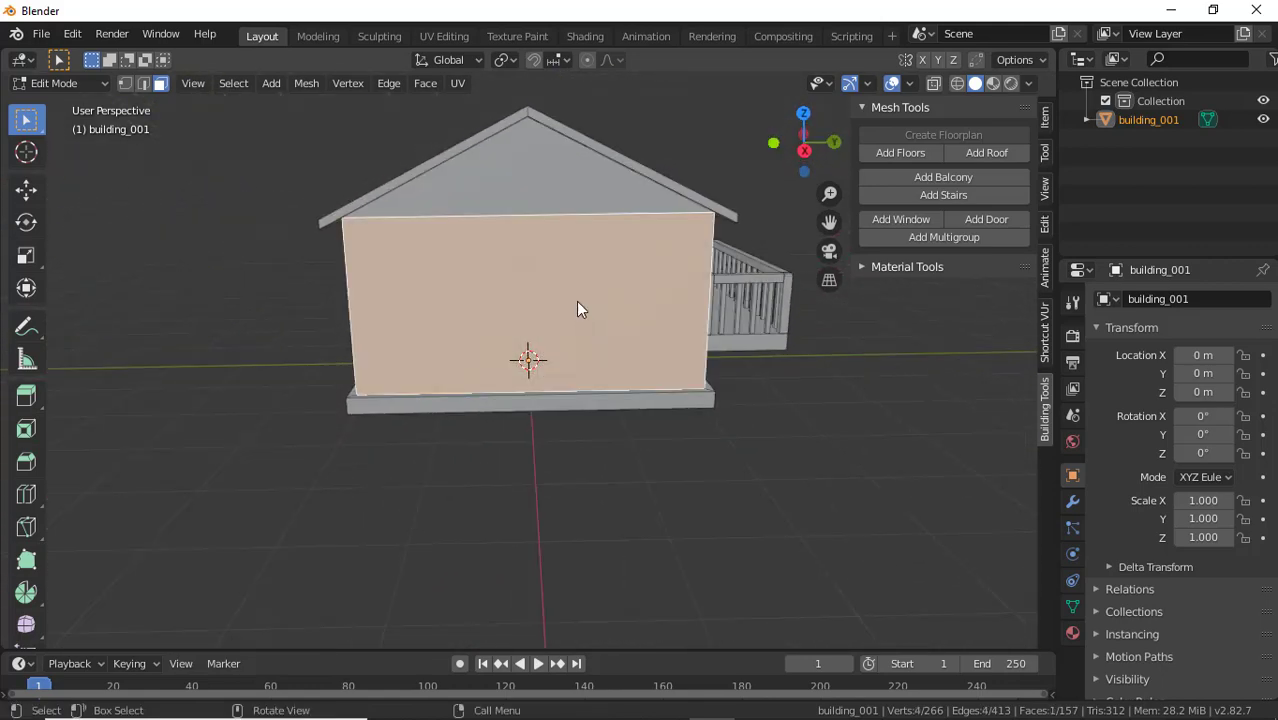
{"action": "left_click", "coordinate": [903, 220]}
{"action": "middle_click_drag", "start_coordinate": [548, 312], "coordinate": [565, 306]}
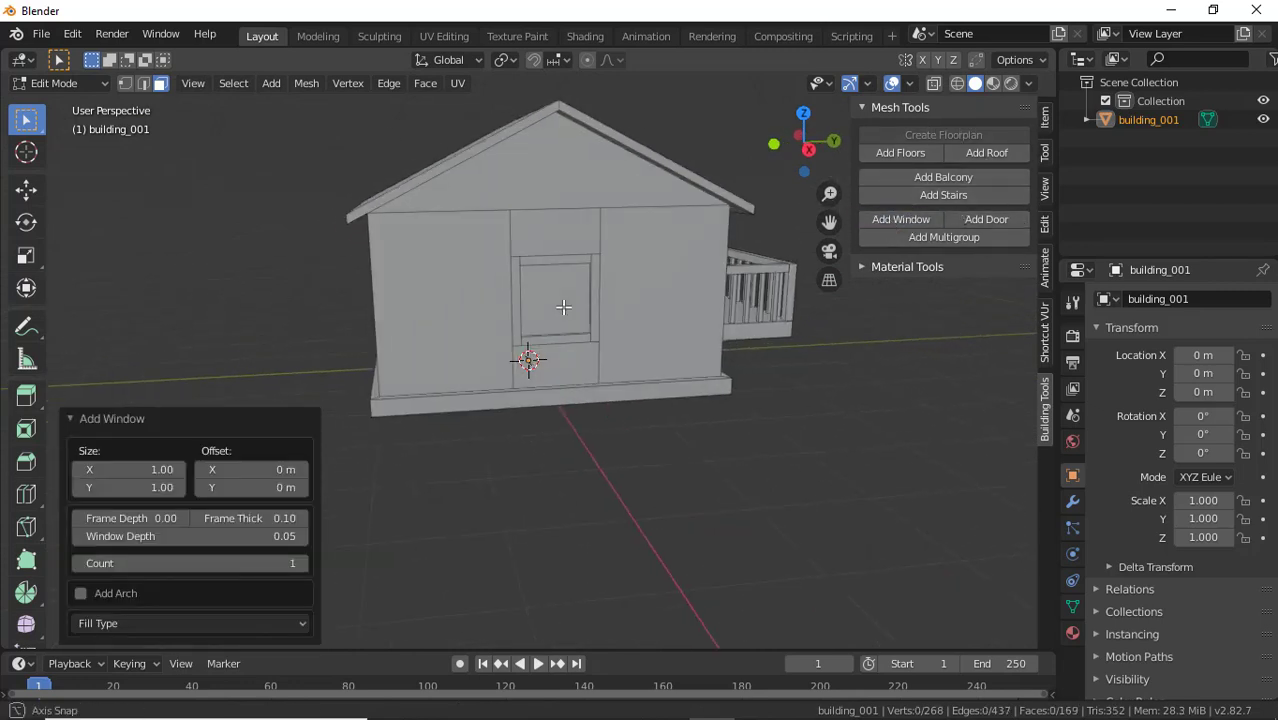
Try the Bar and Louver fill types on the window.
{"action": "left_click", "coordinate": [158, 624]}
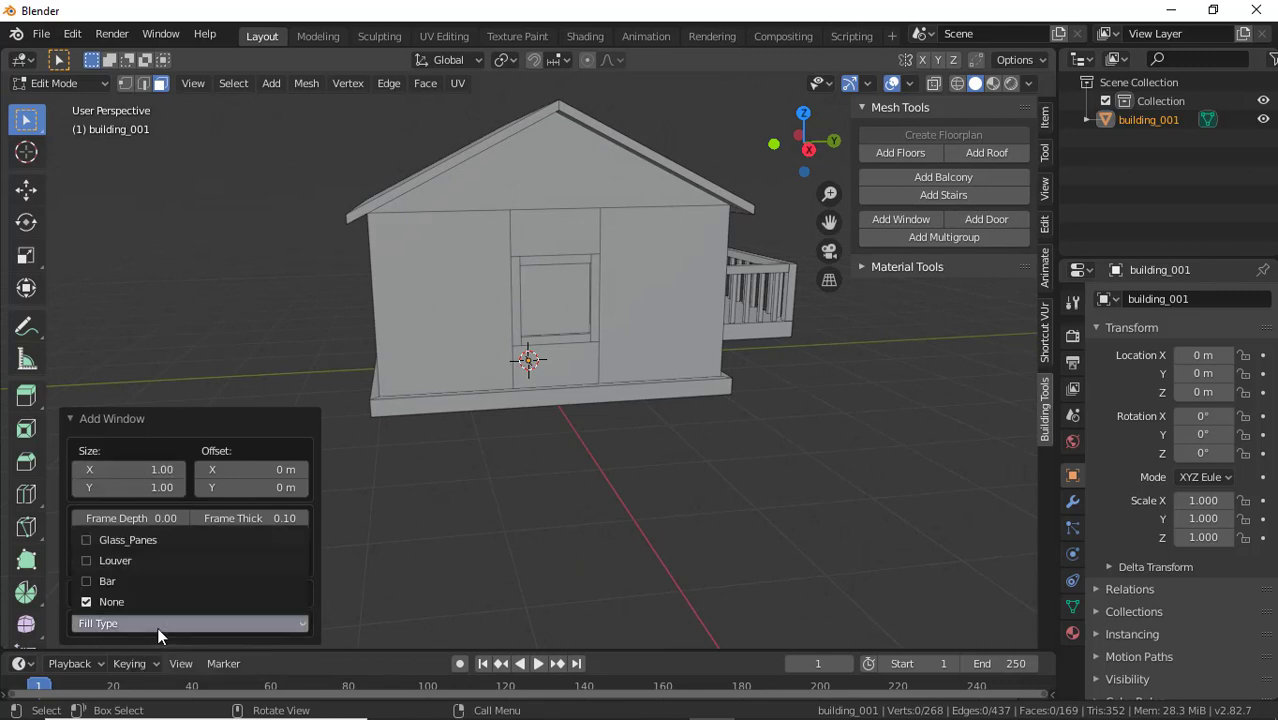
{"action": "left_click", "coordinate": [158, 586]}
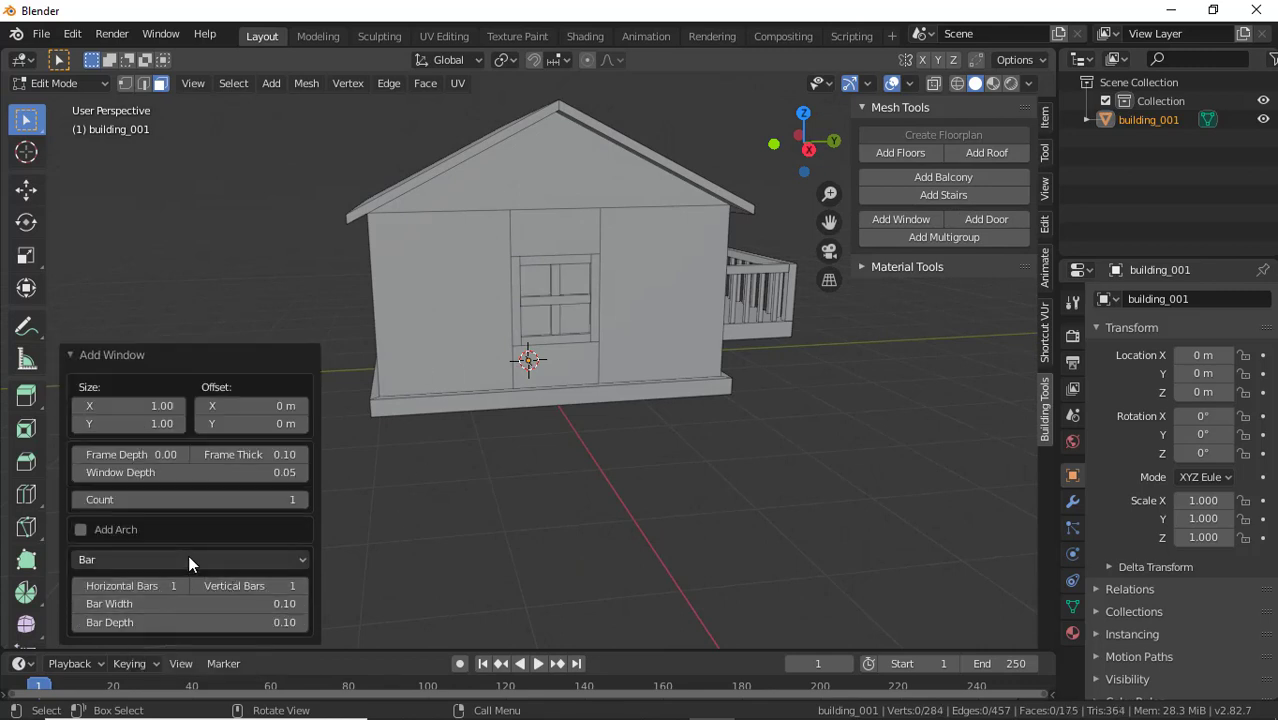
{"action": "left_click", "coordinate": [185, 558]}
{"action": "left_click", "coordinate": [176, 620]}
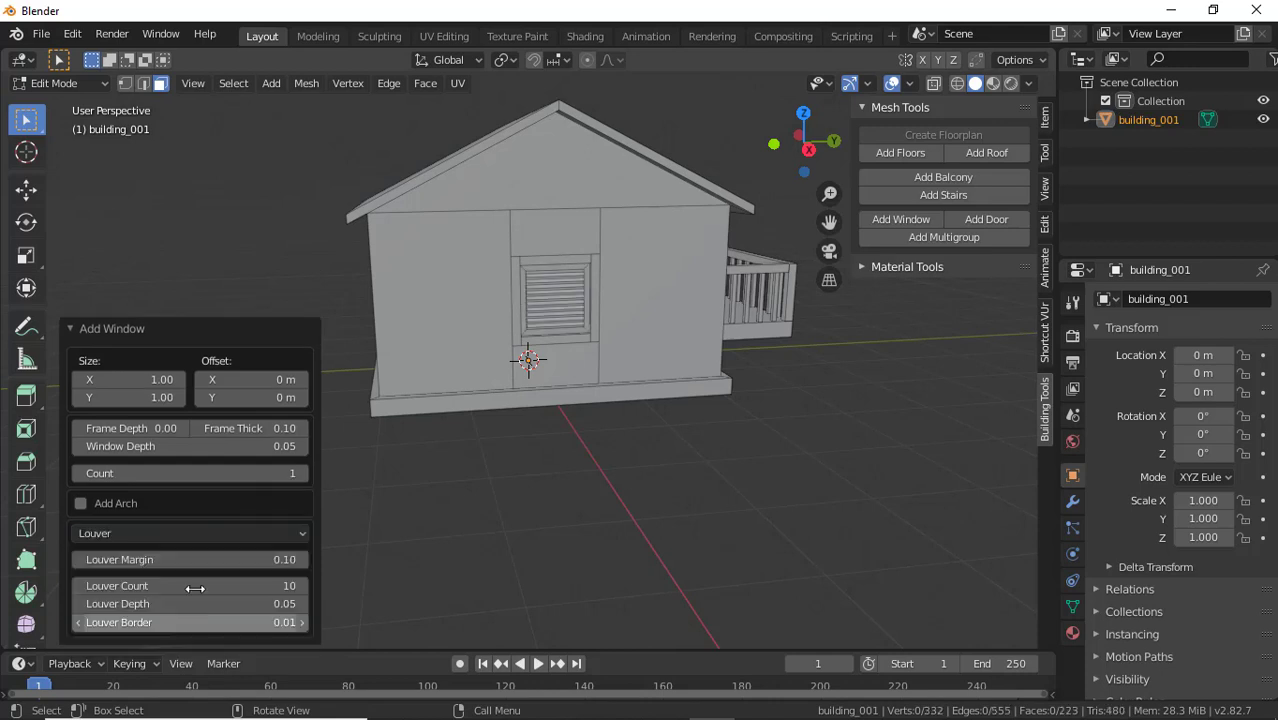
Fill the window with Glass Panes and add a Sphere arch 0.40 high above it.
{"action": "left_click", "coordinate": [205, 533]}
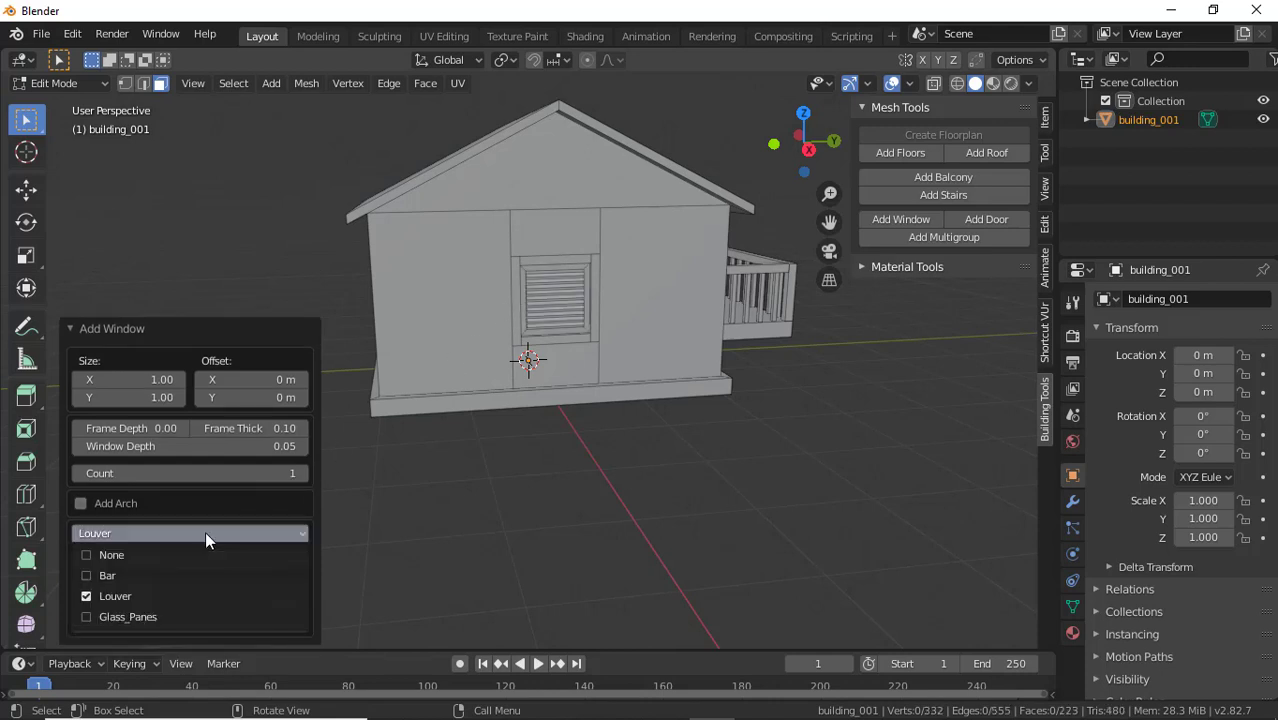
{"action": "left_click", "coordinate": [184, 620]}
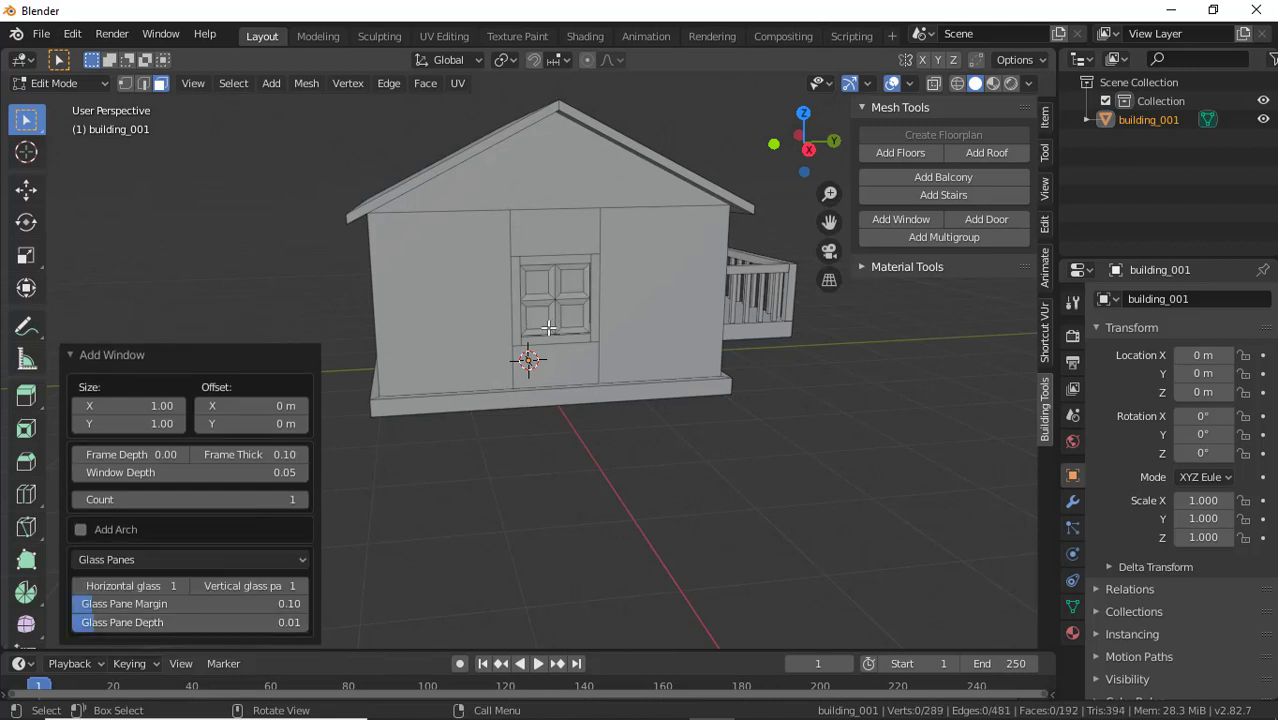
{"action": "middle_click_drag", "start_coordinate": [549, 328], "coordinate": [541, 327]}
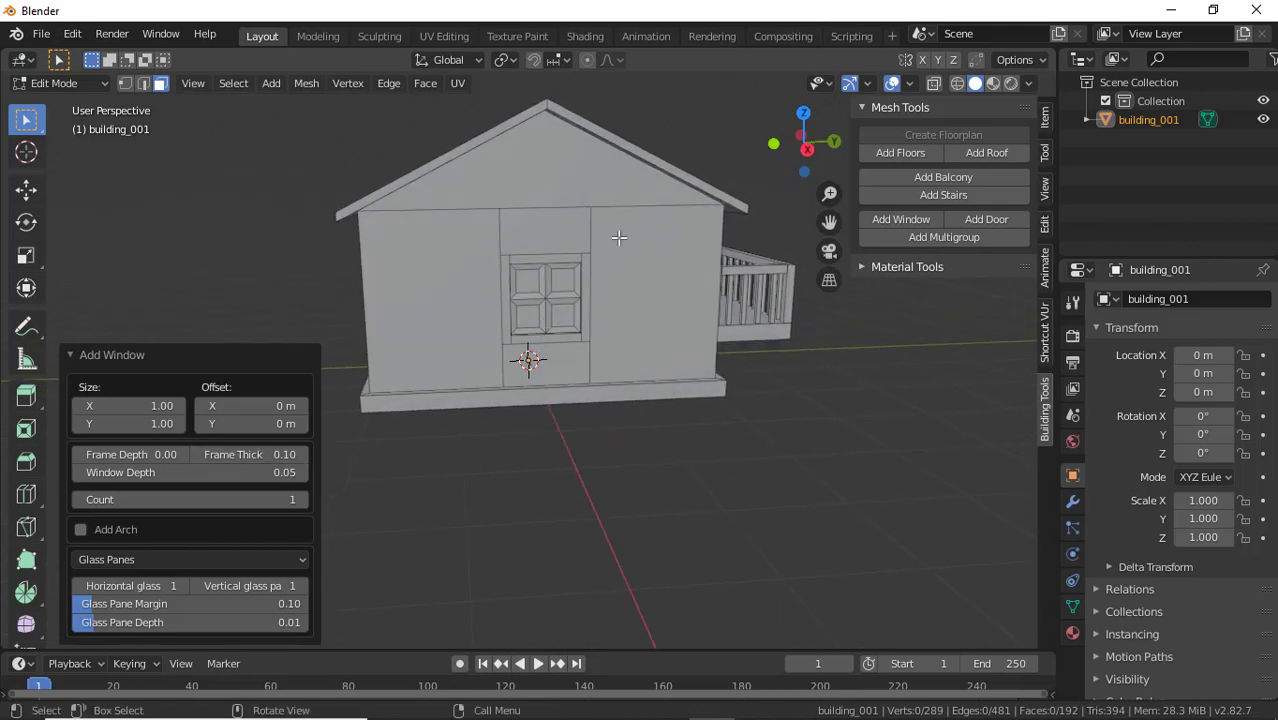
{"action": "left_click", "coordinate": [81, 529]}
Add a matching 1.00 by 1.00 arched window with glass panes to the opposite gable-end wall.
{"action": "middle_click_drag", "start_coordinate": [560, 273], "coordinate": [535, 225]}
{"action": "left_click", "coordinate": [476, 258]}
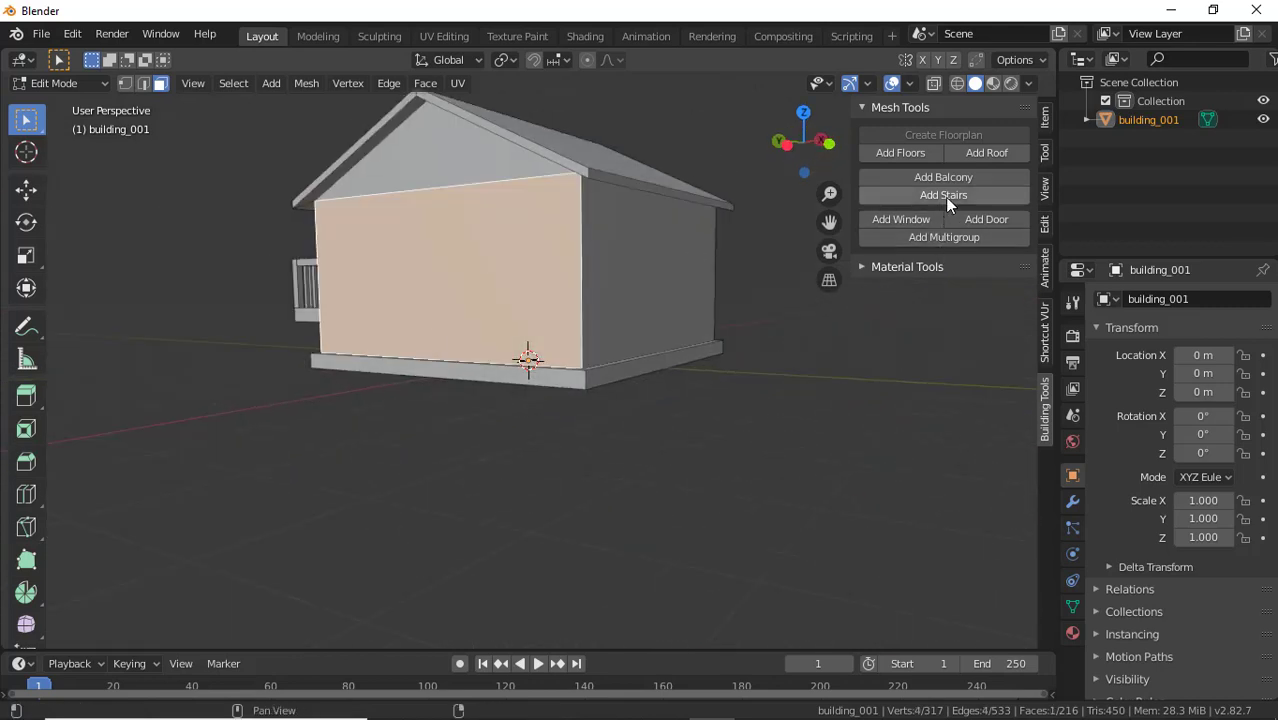
{"action": "left_click", "coordinate": [895, 220]}
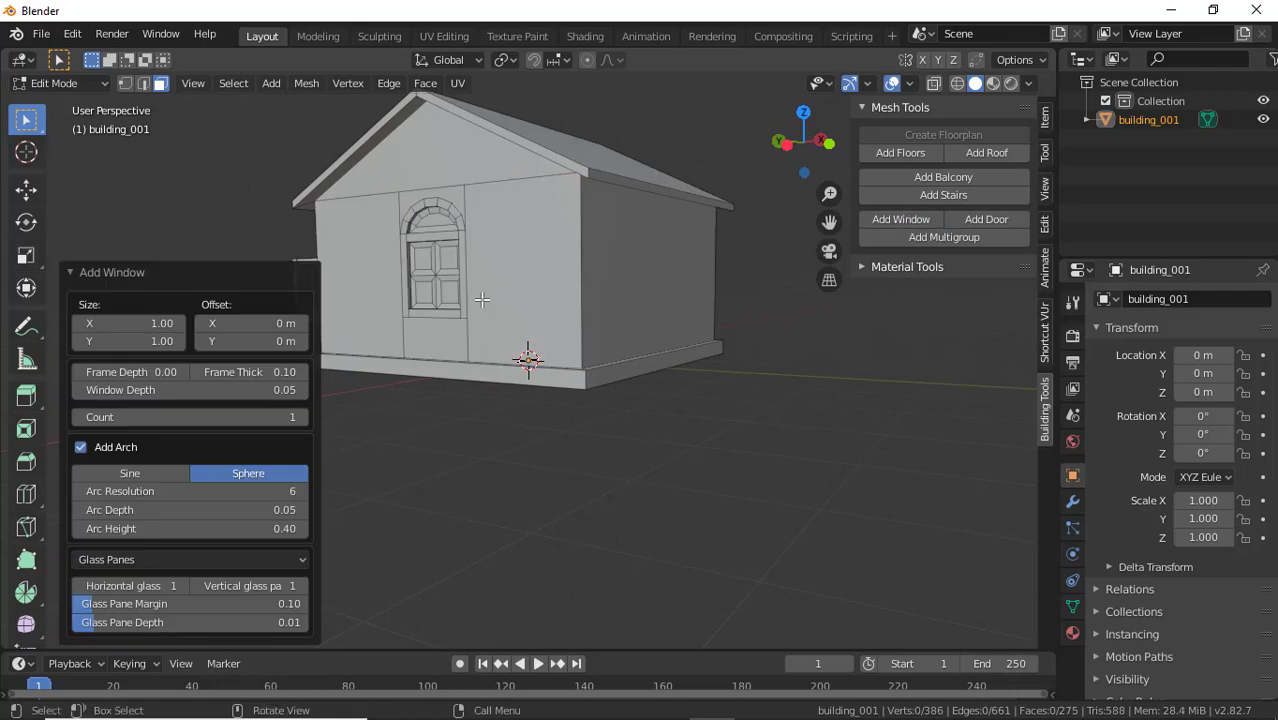
Add a 1.00 by 1.00 double door with a Sphere arch 0.40 high to the long wall opposite the balcony.
{"action": "middle_click_drag", "start_coordinate": [471, 326], "coordinate": [814, 347]}
{"action": "left_click", "coordinate": [586, 366]}
{"action": "middle_click_drag", "start_coordinate": [494, 384], "coordinate": [776, 398]}
{"action": "left_click", "coordinate": [443, 333]}
{"action": "scroll", "coordinate": [443, 333], "scroll_direction": "down", "scroll_amount": 2}
{"action": "middle_click_drag", "start_coordinate": [464, 339], "coordinate": [579, 326]}
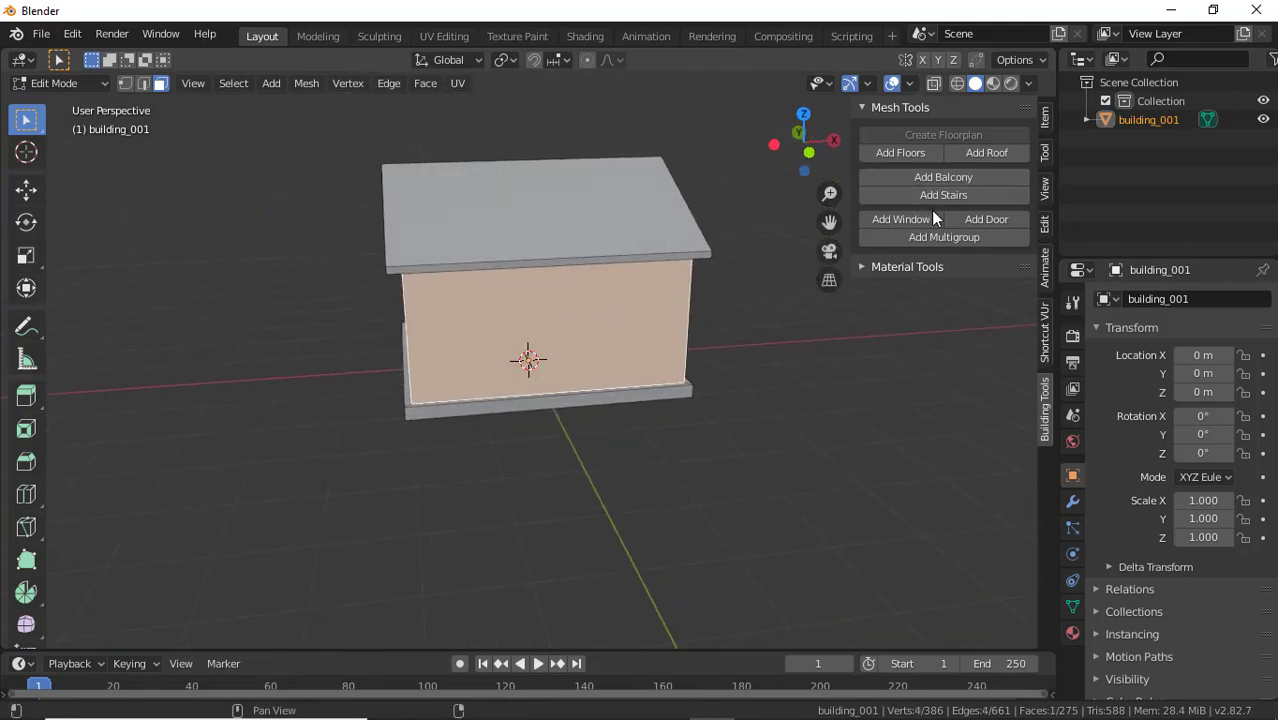
{"action": "left_click", "coordinate": [985, 219]}
{"action": "middle_click_drag", "start_coordinate": [620, 450], "coordinate": [580, 452]}
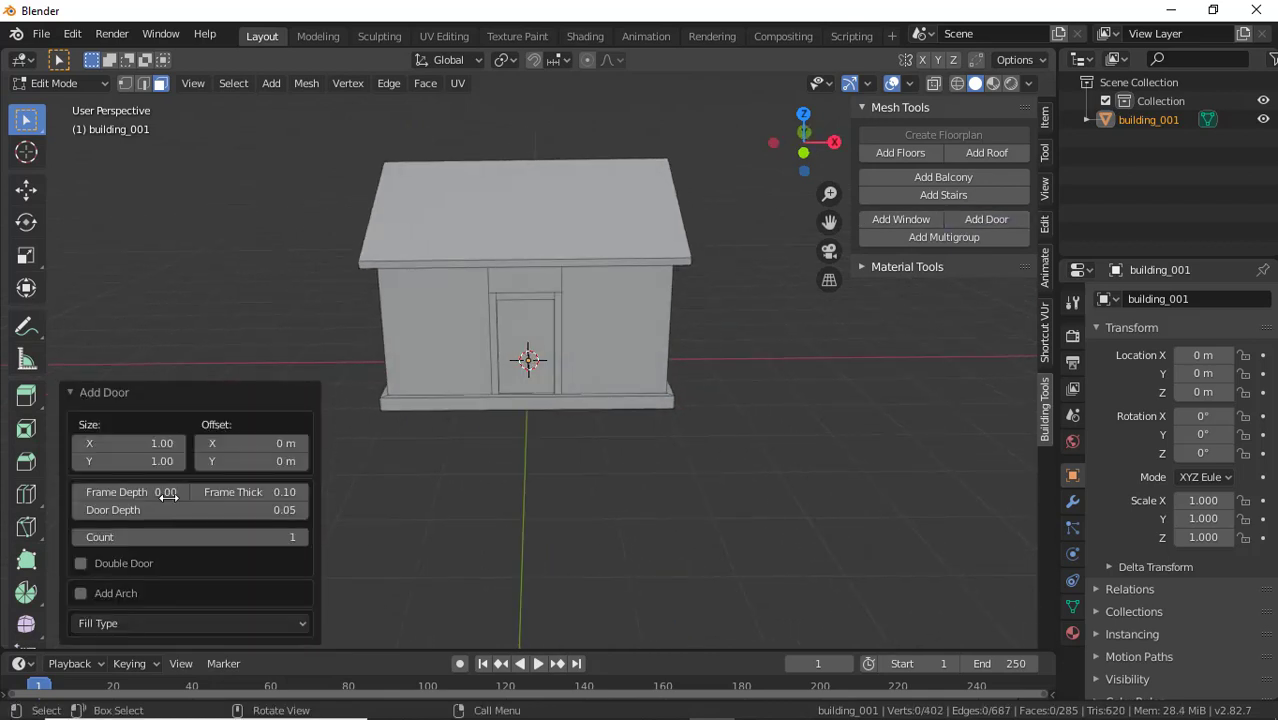
{"action": "left_click", "coordinate": [81, 563]}
{"action": "left_click", "coordinate": [81, 593]}
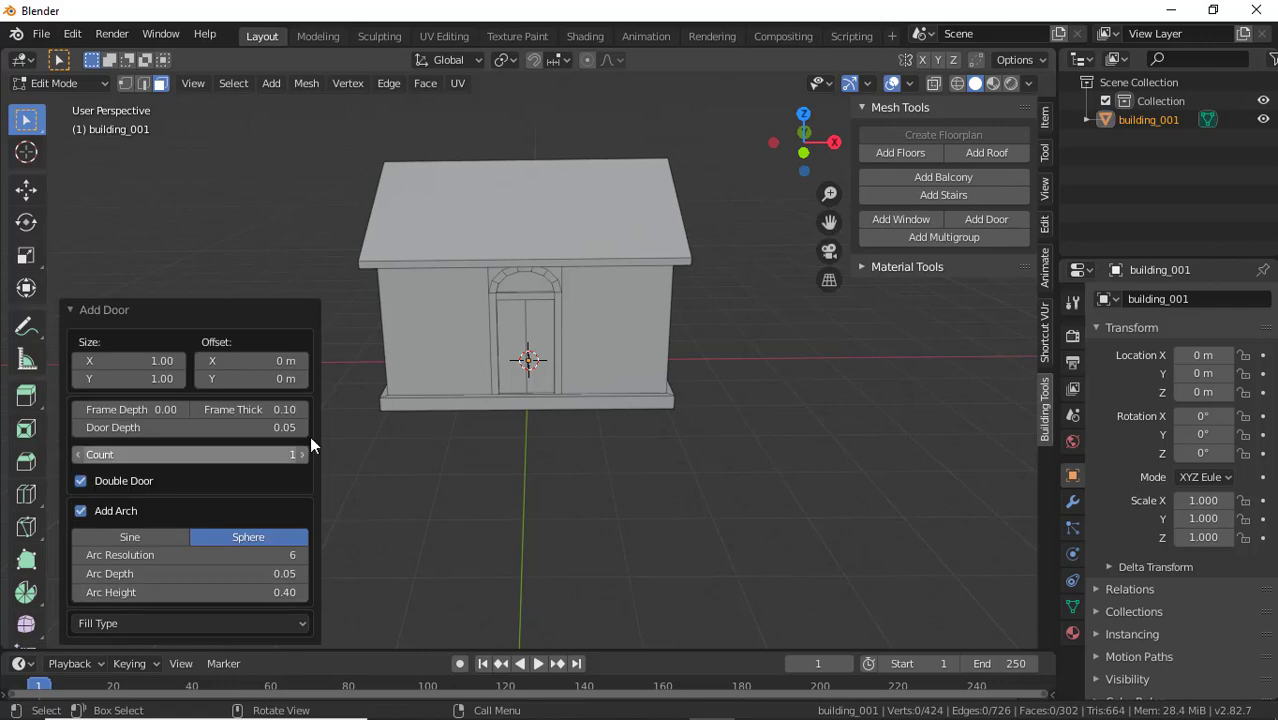
Add stairs to the slab's edge below the door, with three steps 0.12 high and 0.20 wide, a 1.00 landing and post railings.
{"action": "middle_click_drag", "start_coordinate": [420, 401], "coordinate": [579, 371]}
{"action": "scroll", "coordinate": [468, 384], "scroll_direction": "up", "scroll_amount": 3}
{"action": "scroll", "coordinate": [579, 371], "scroll_direction": "down", "scroll_amount": 2}
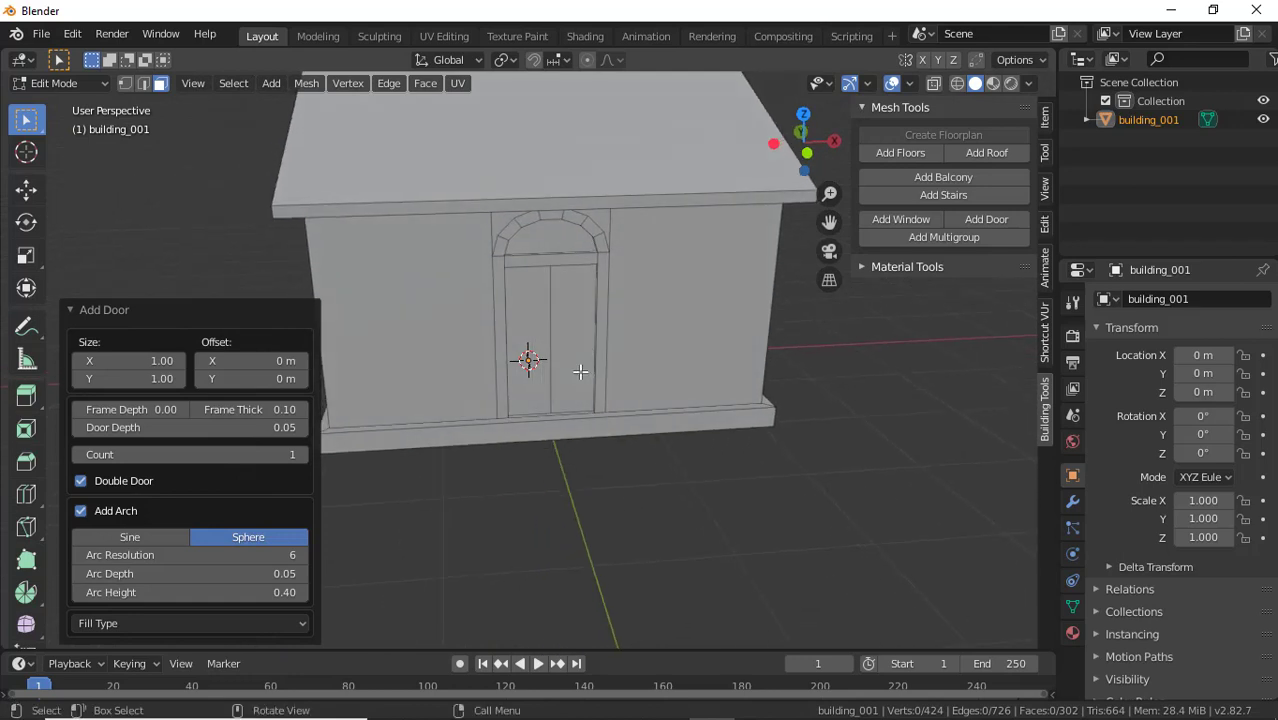
{"action": "left_click", "coordinate": [425, 377]}
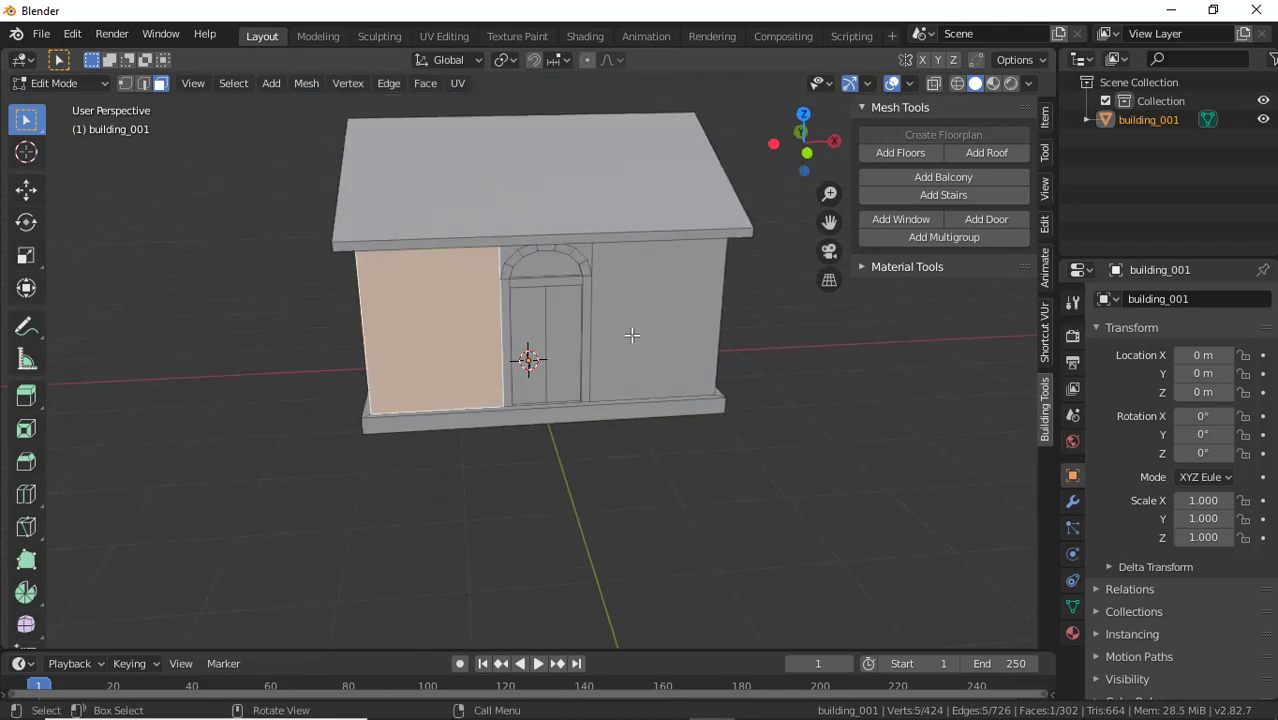
{"action": "left_click", "coordinate": [636, 333]}
{"action": "left_click", "coordinate": [545, 418]}
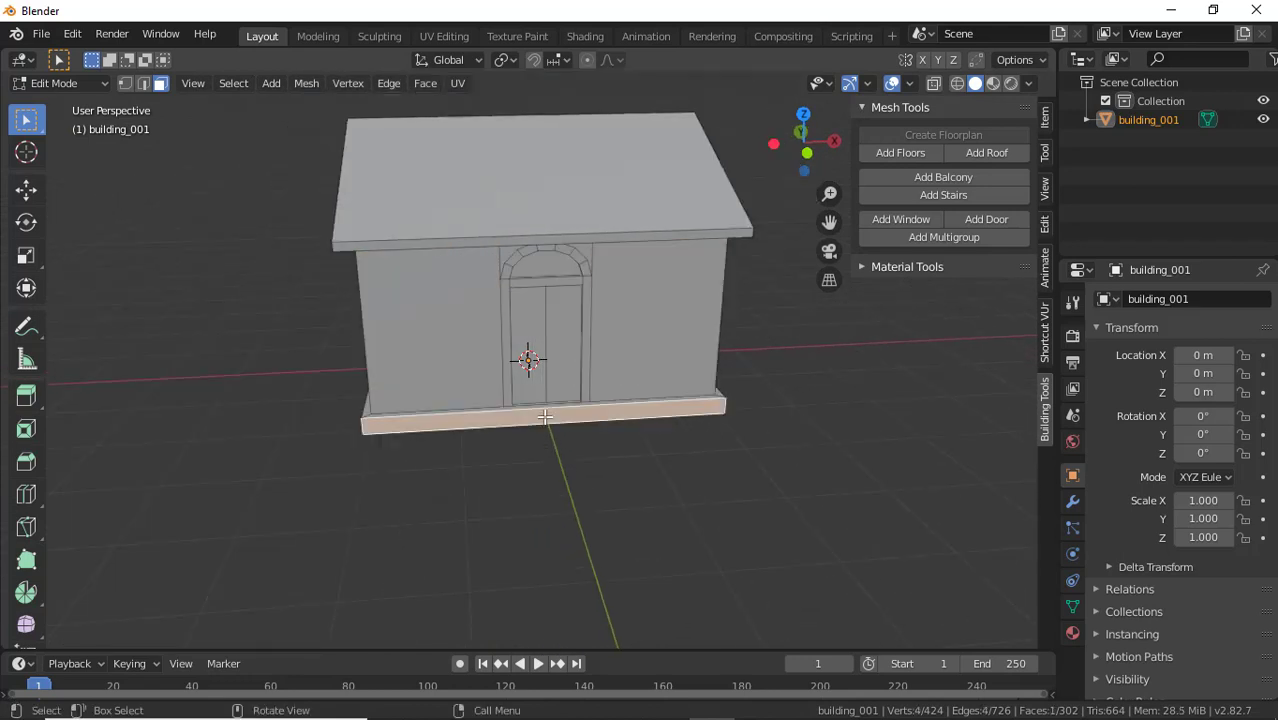
{"action": "left_click", "coordinate": [928, 199]}
{"action": "middle_click_drag", "start_coordinate": [656, 408], "coordinate": [671, 485]}
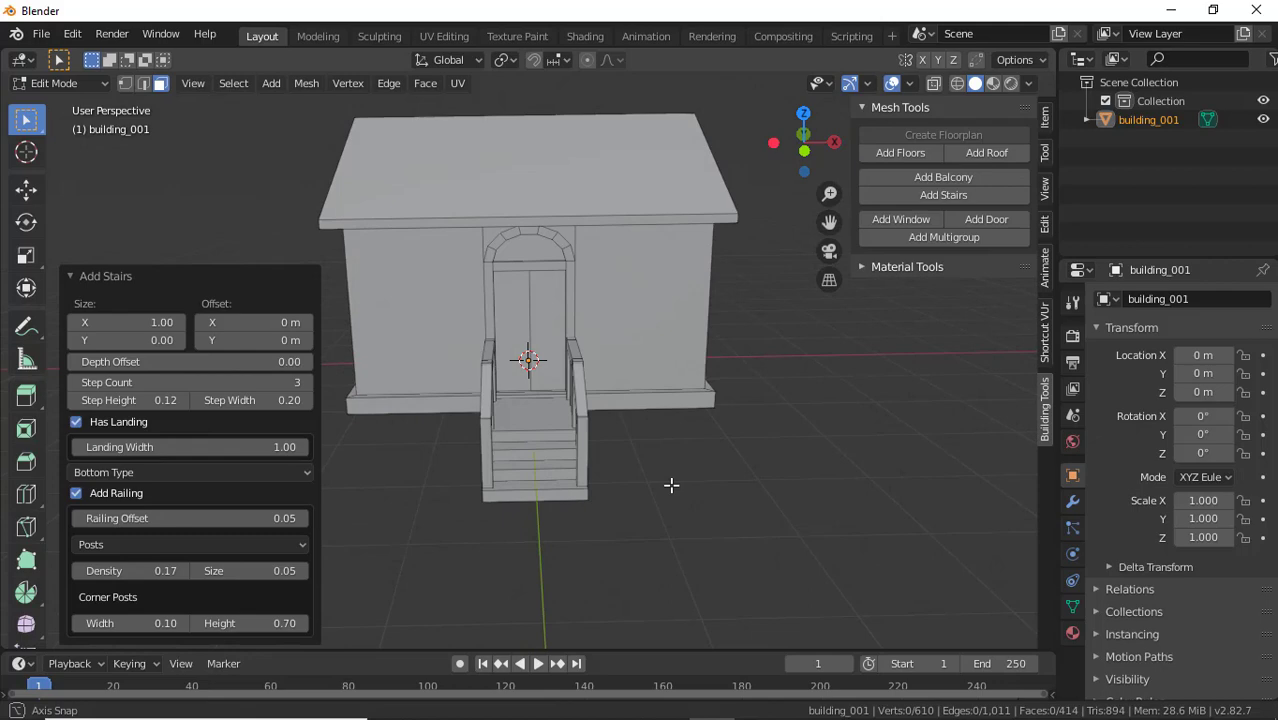
{"action": "middle_click_drag", "start_coordinate": [686, 492], "coordinate": [802, 500]}
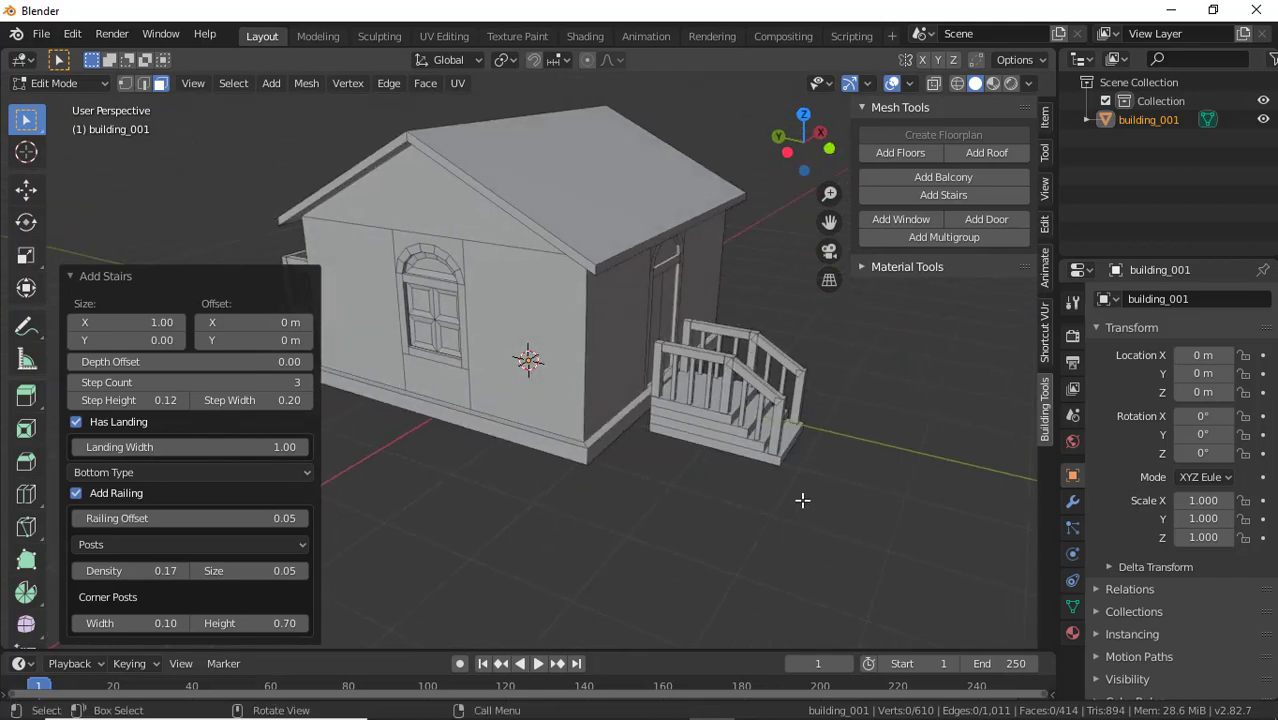